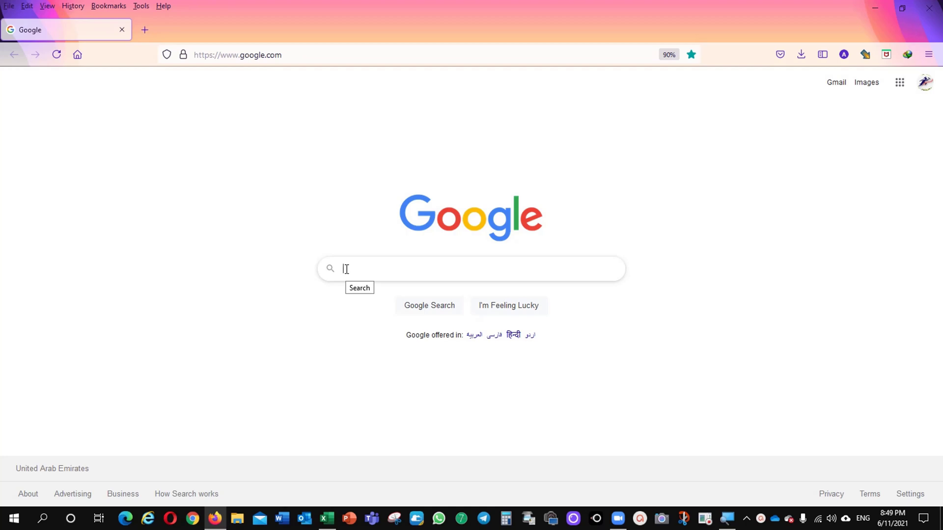
# - Search Google for zoom and start downloading the Zoom Client for Meetings from Zoom's Download Center
pyautogui.write('zoom')
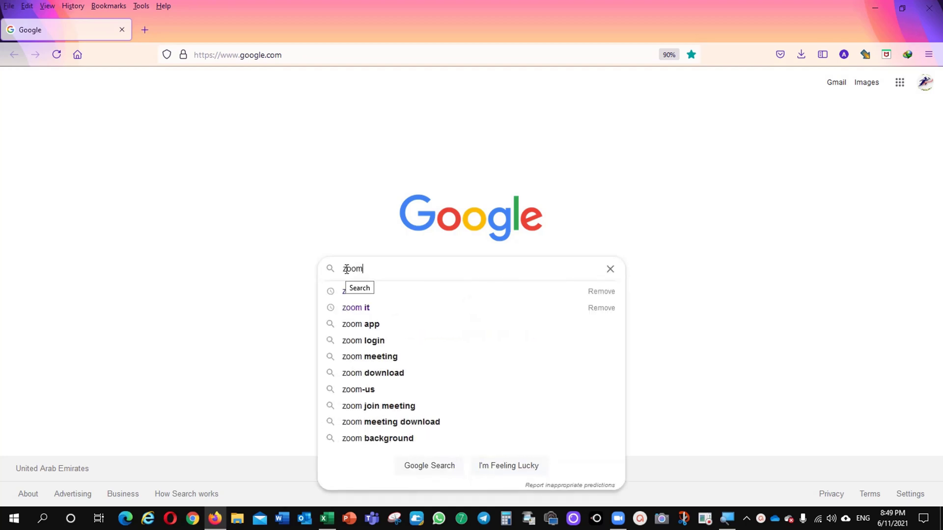
pyautogui.press('Return')
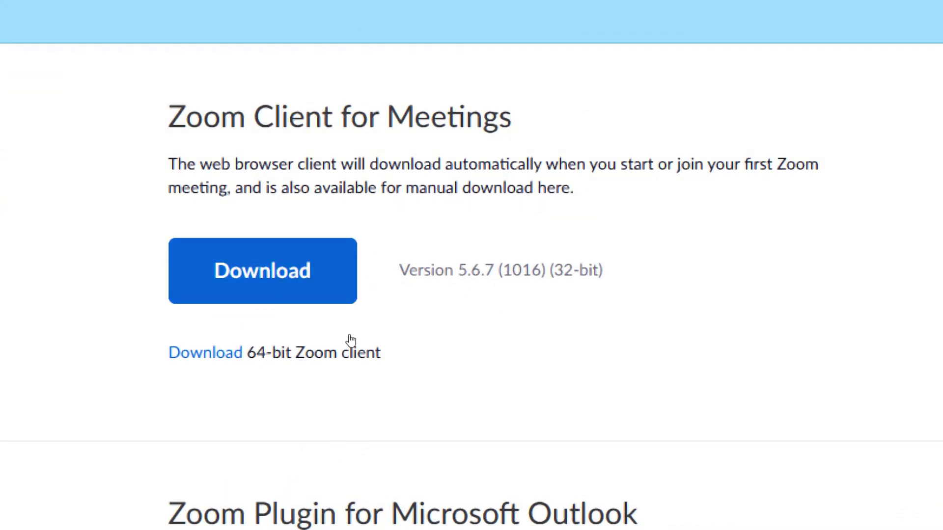
pyautogui.click(347, 333)
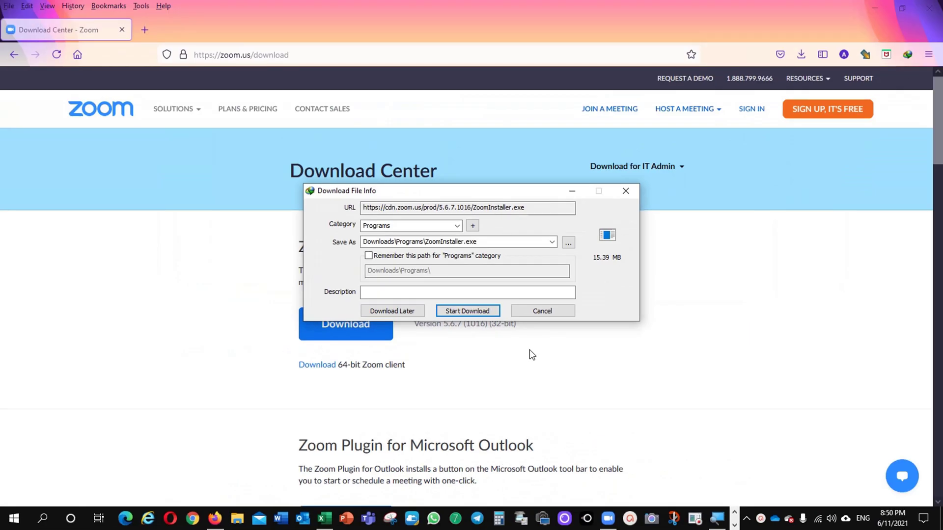
# - Cancel the ZoomInstaller.exe download, exclude its address from automatic downloading and decline sending the report to the IDM developers
pyautogui.click(523, 309)
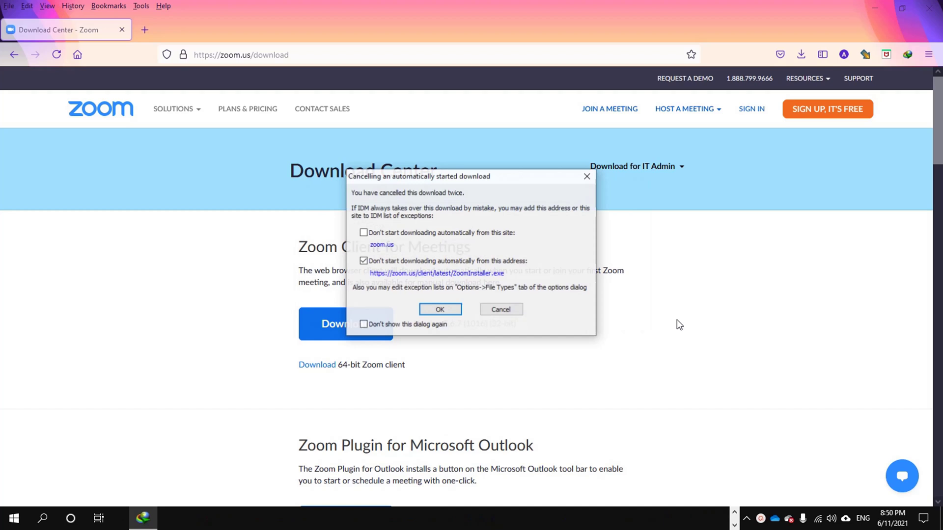
pyautogui.click(441, 311)
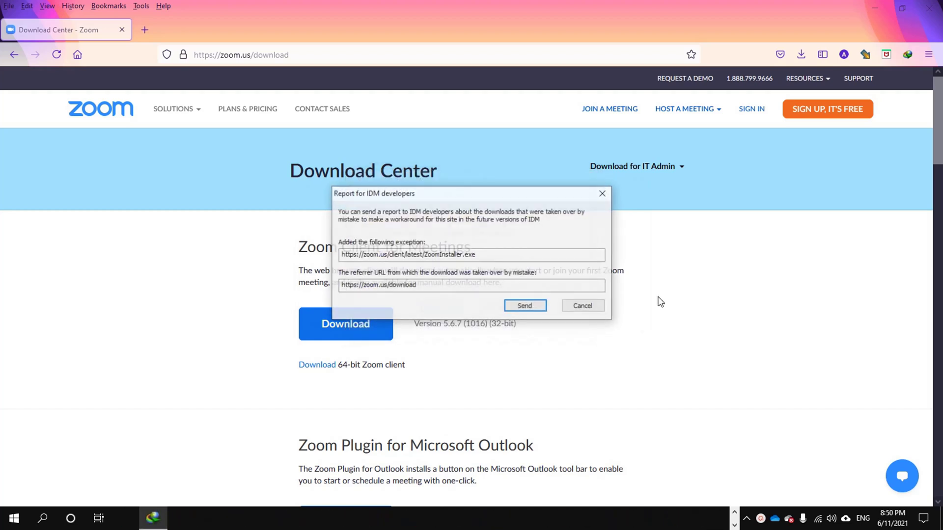
pyautogui.click(591, 310)
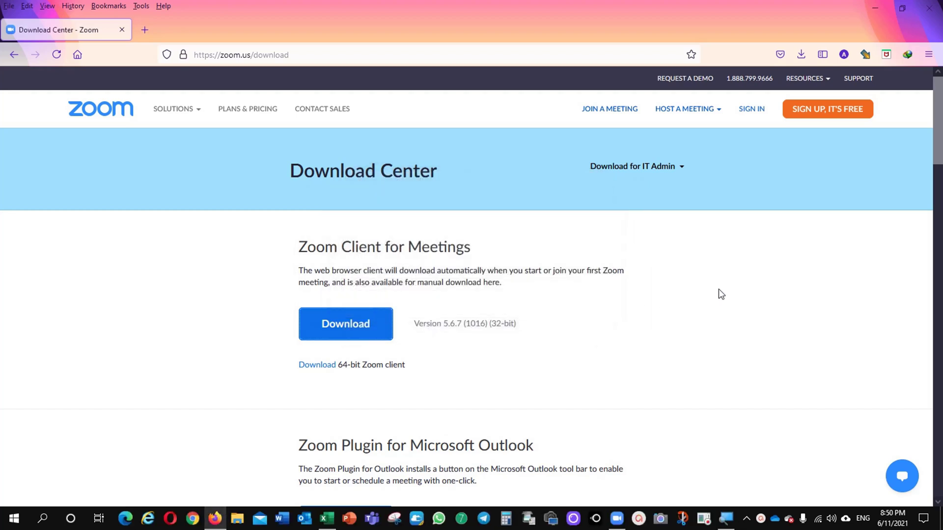
# - Switch to the Zoom desktop client and review its General, Video and Audio settings
pyautogui.click(872, 9)
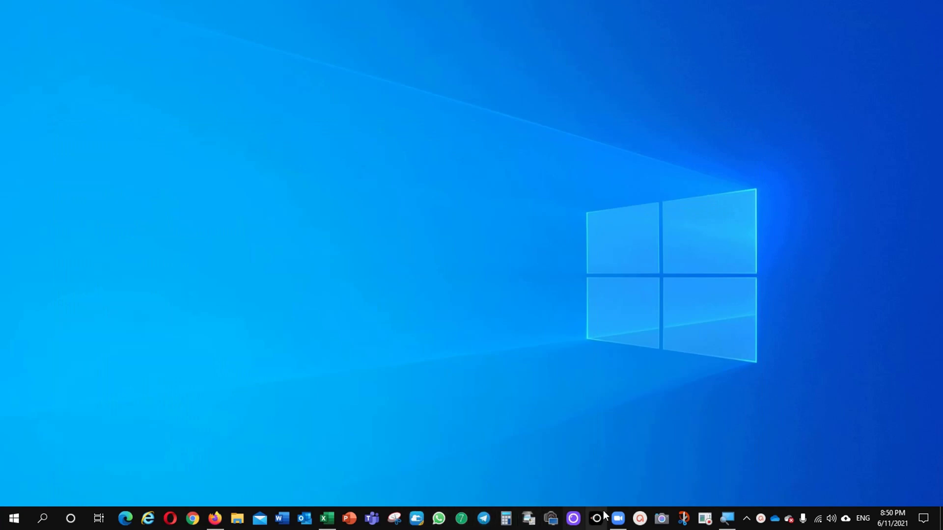
pyautogui.click(618, 519)
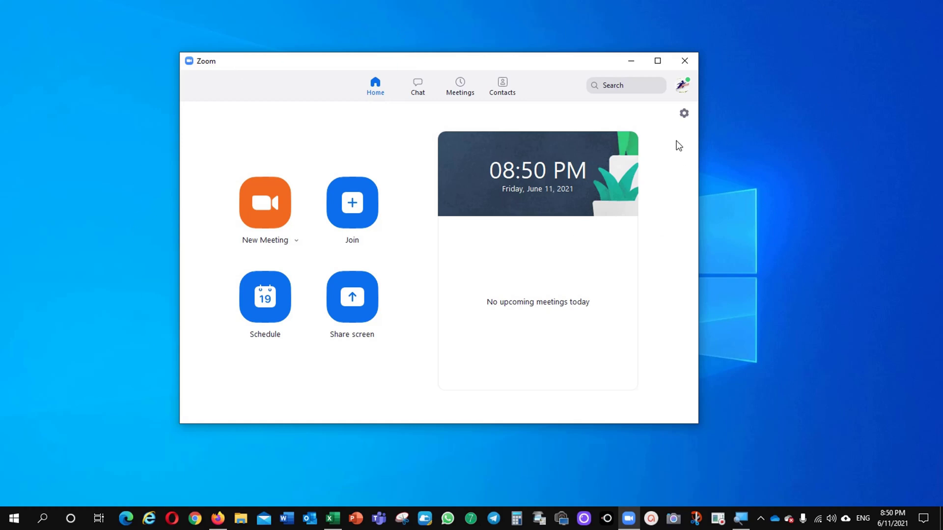
pyautogui.click(683, 116)
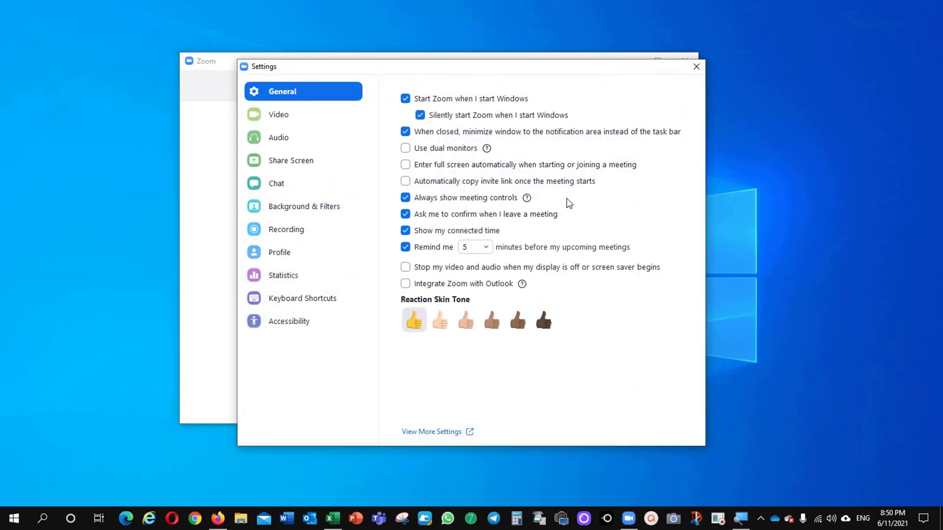
pyautogui.click(268, 118)
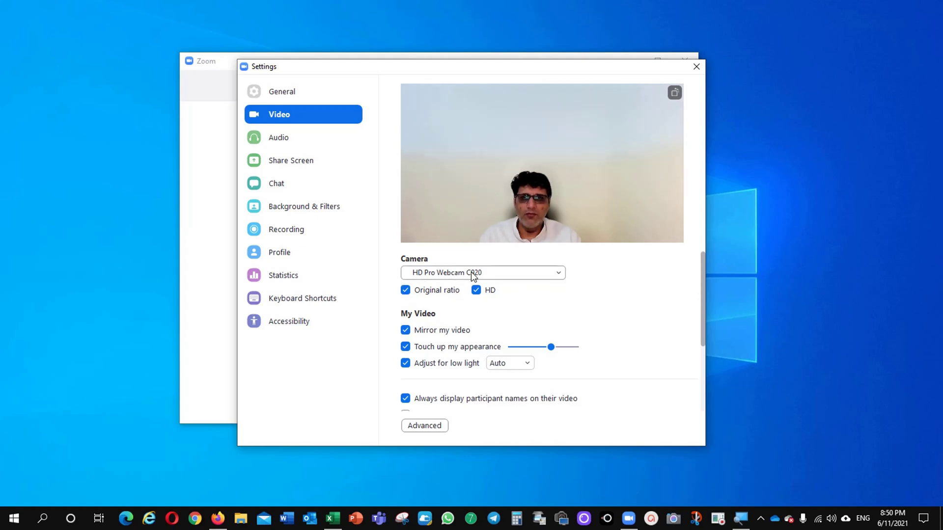
pyautogui.click(280, 143)
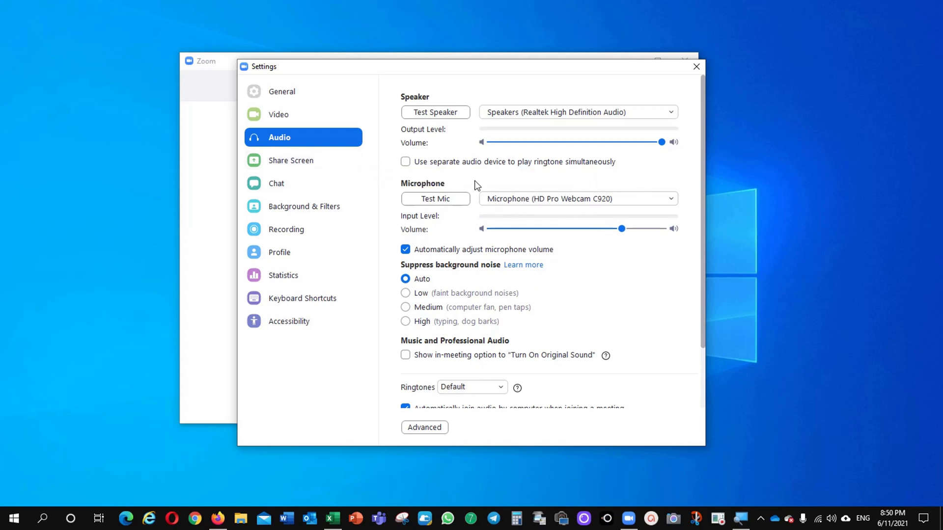
# - Try the available virtual backgrounds in turn, including the bridge, Grass, Earth, cloudy sky and sunset images
pyautogui.click(303, 211)
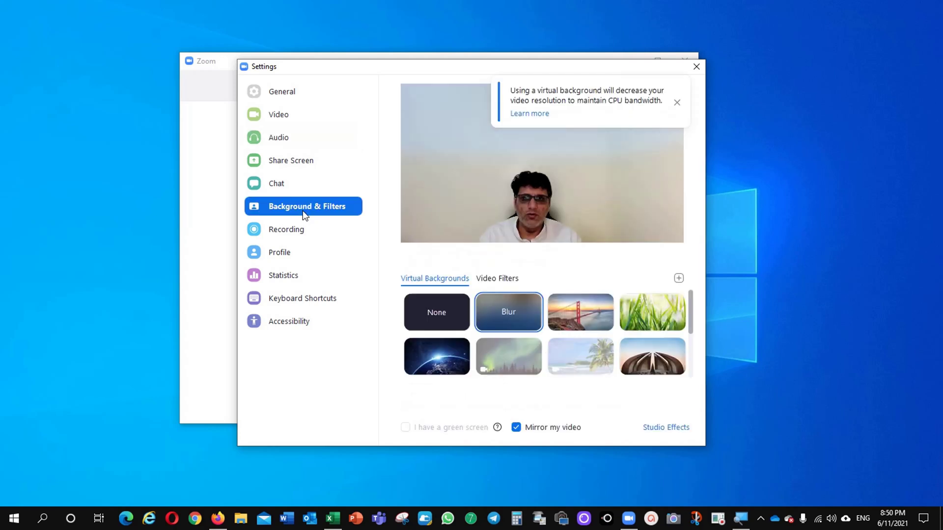
pyautogui.click(678, 103)
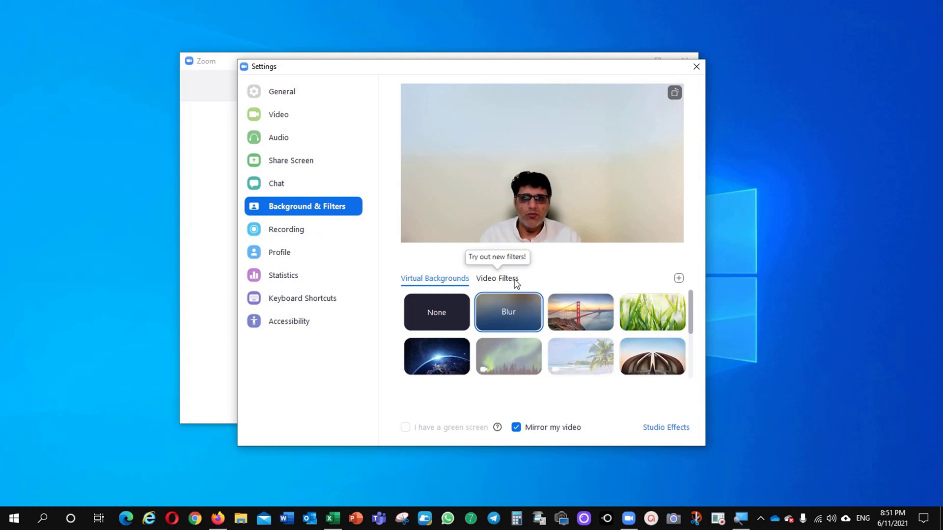
pyautogui.click(583, 312)
pyautogui.click(661, 316)
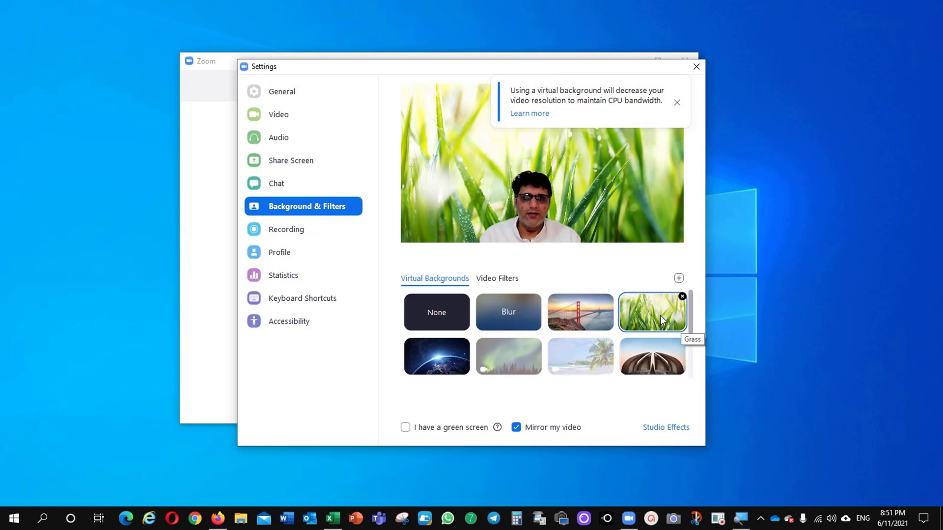
pyautogui.click(653, 361)
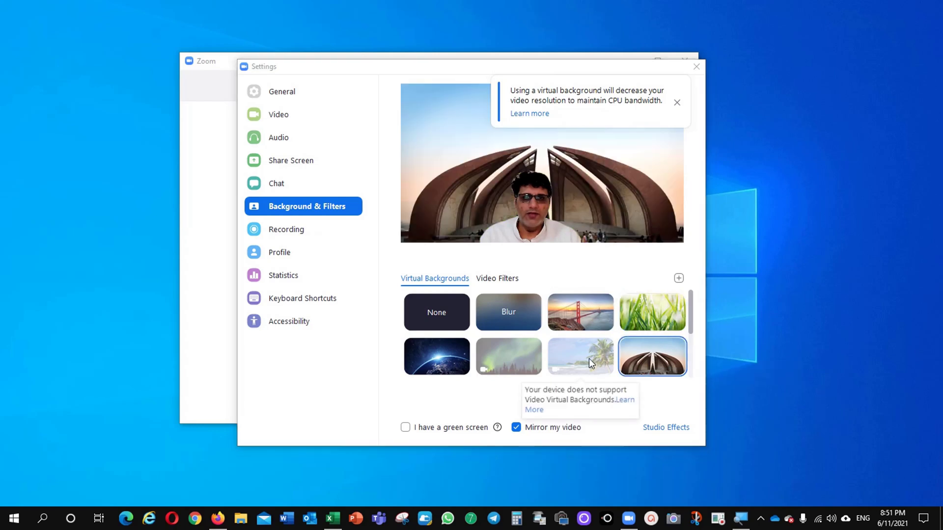
pyautogui.click(449, 363)
pyautogui.scroll(-1, 486, 344)
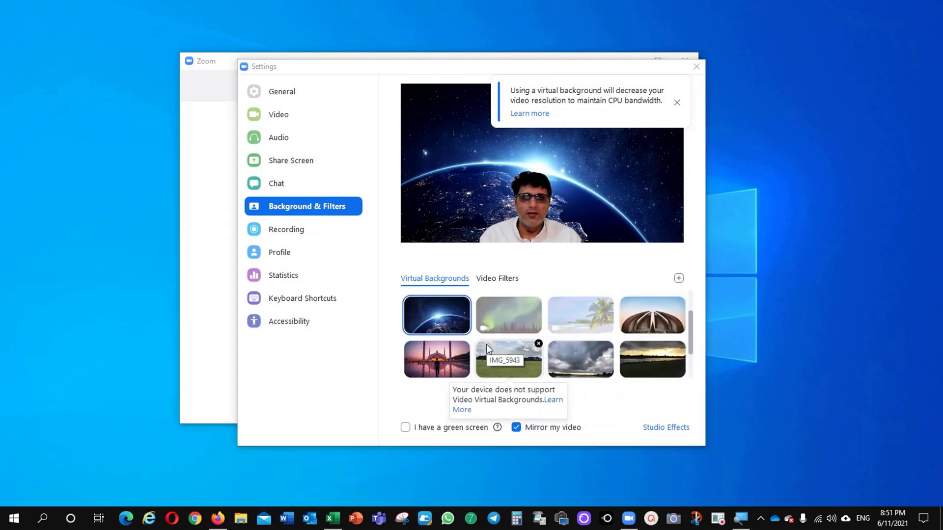
pyautogui.click(433, 358)
pyautogui.click(512, 356)
pyautogui.click(579, 355)
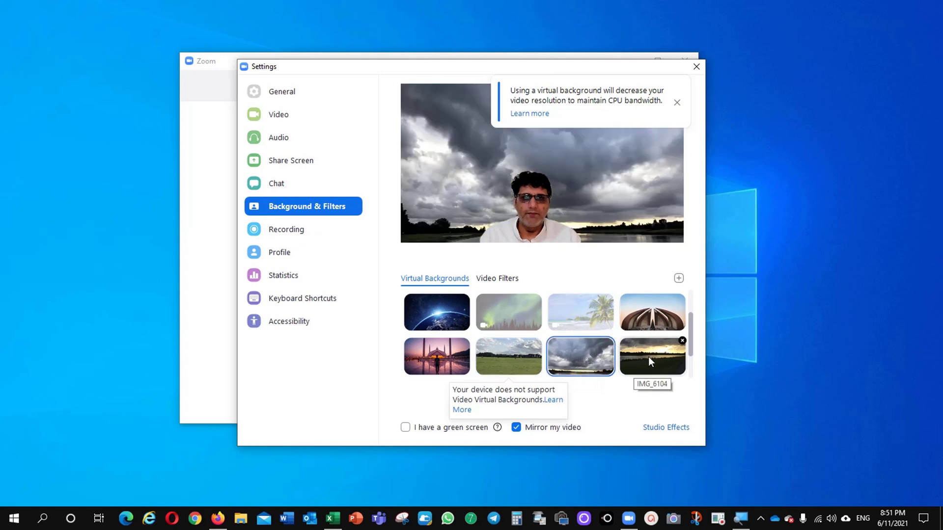
pyautogui.click(648, 357)
pyautogui.scroll(-1, 585, 352)
pyautogui.click(456, 361)
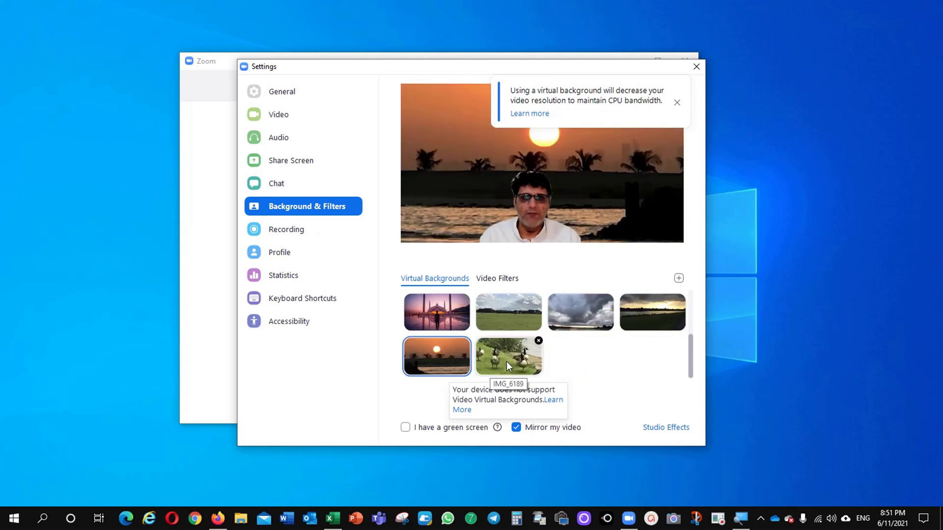
# - Set the geese photo IMG_6189 as the virtual background and close the settings
pyautogui.click(506, 361)
pyautogui.scroll(2, 524, 322)
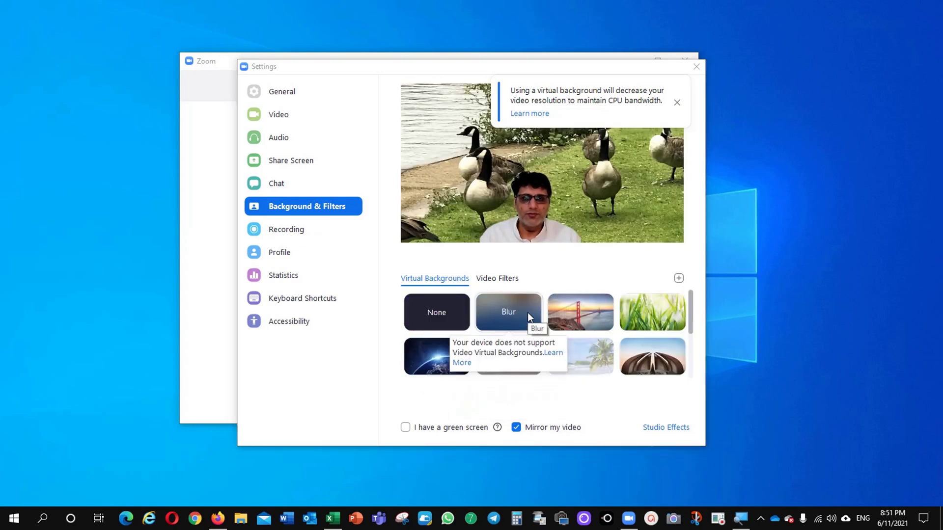
pyautogui.click(697, 67)
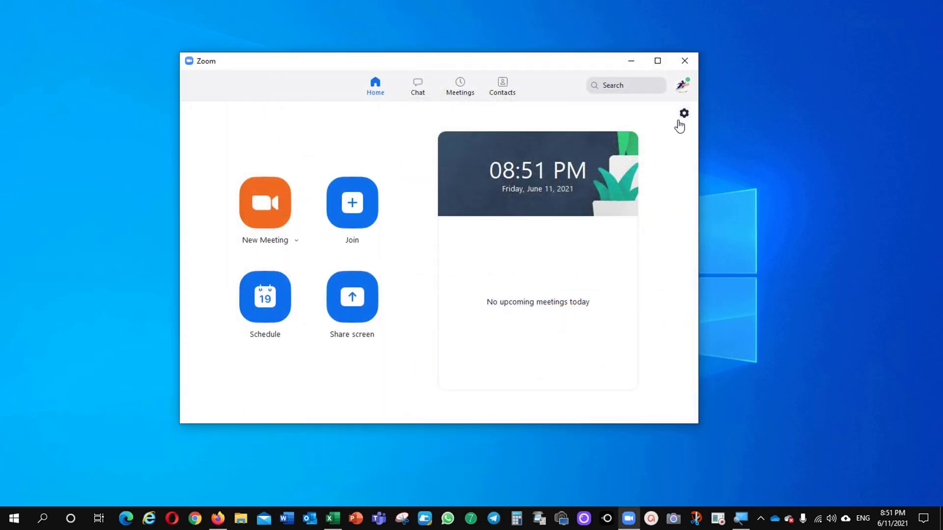
# - Start a new meeting and turn off the camera video
pyautogui.click(263, 212)
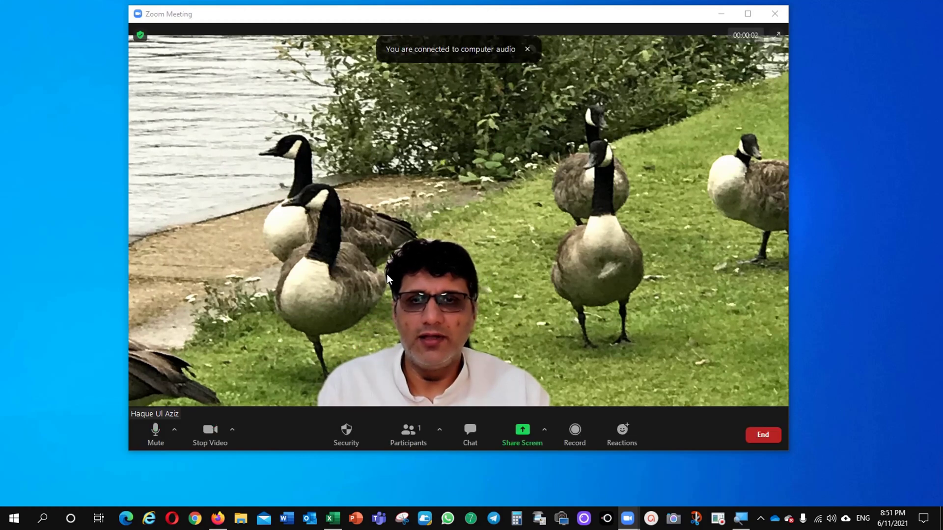
pyautogui.click(210, 432)
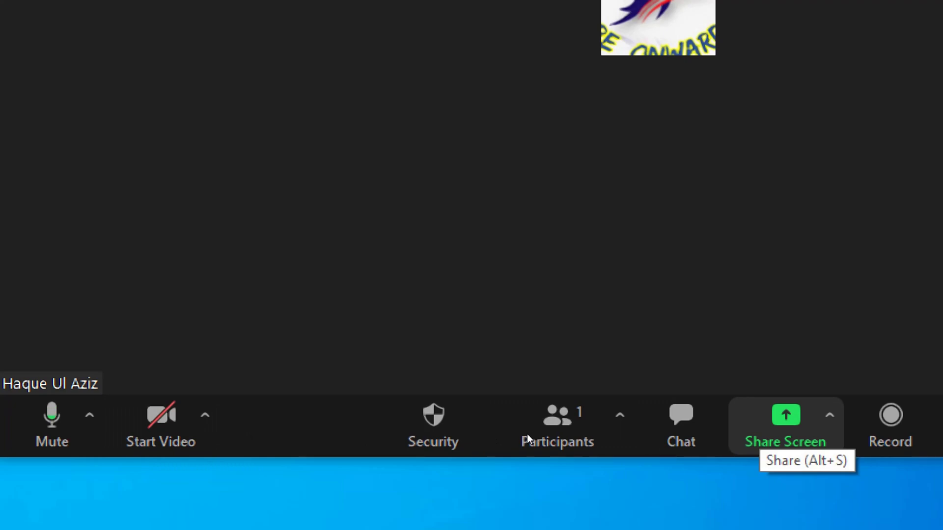
# - Share the entire screen in the meeting
pyautogui.hotkey('alt', 's')
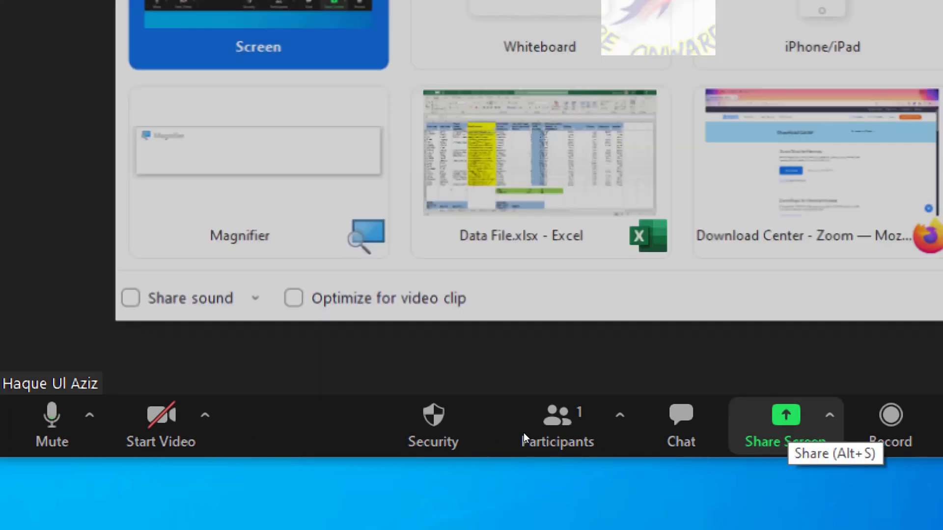
pyautogui.press('Up')
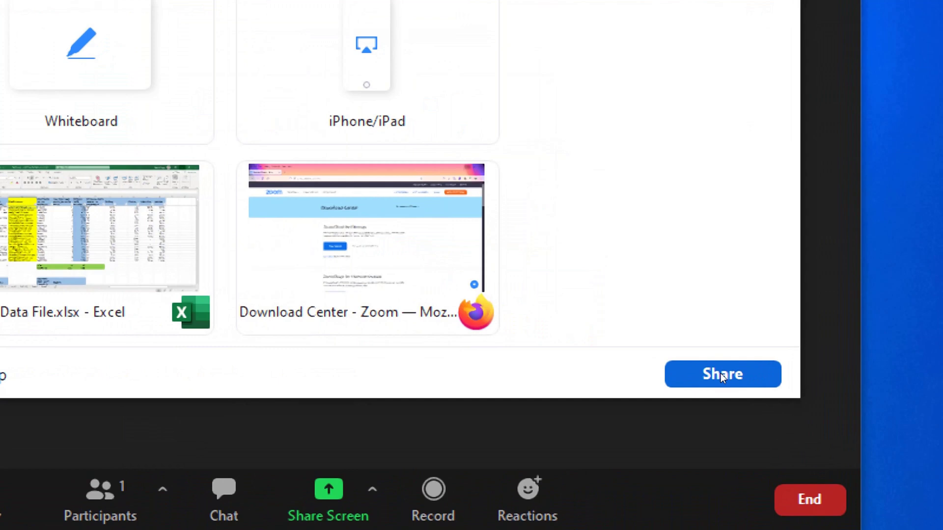
pyautogui.click(721, 373)
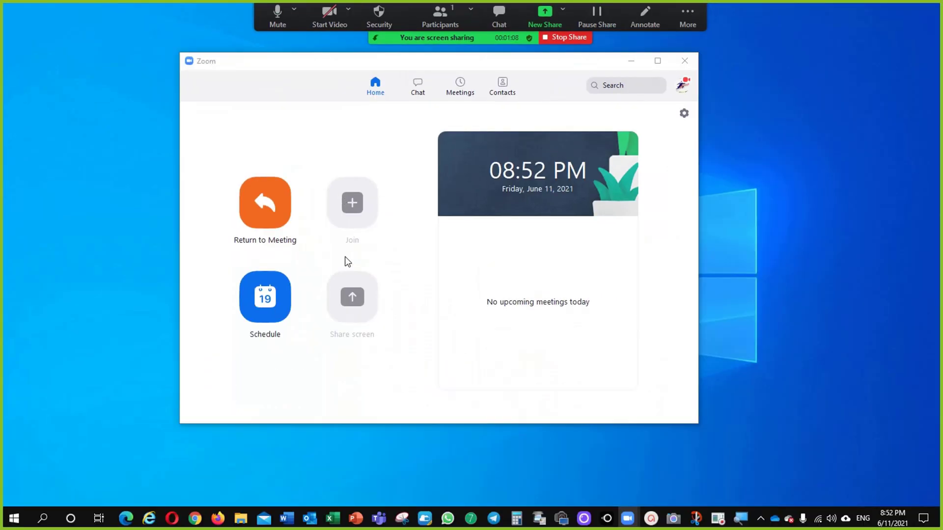
pyautogui.click(682, 14)
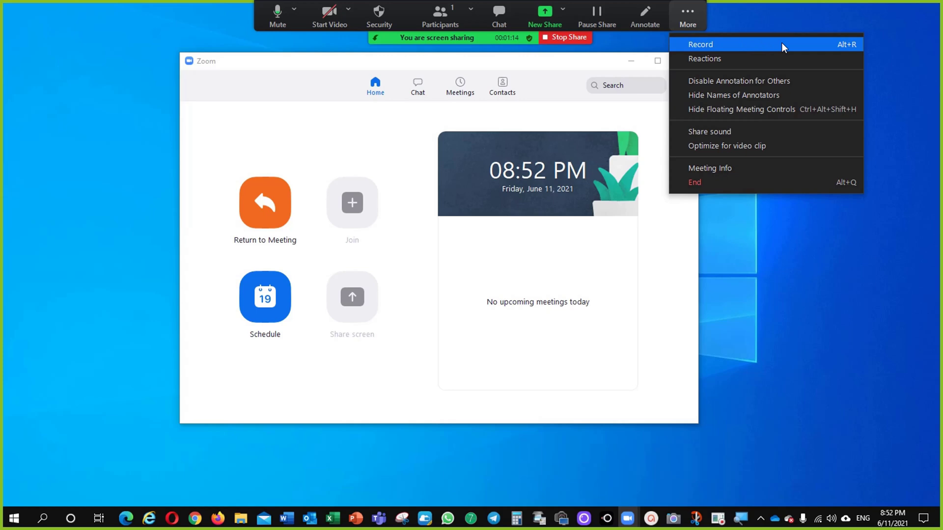
pyautogui.click(696, 15)
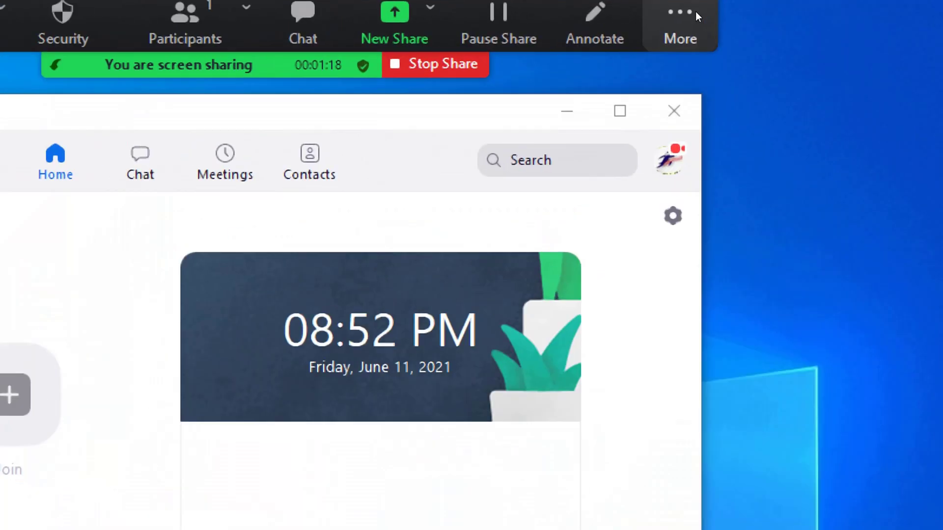
pyautogui.click(696, 12)
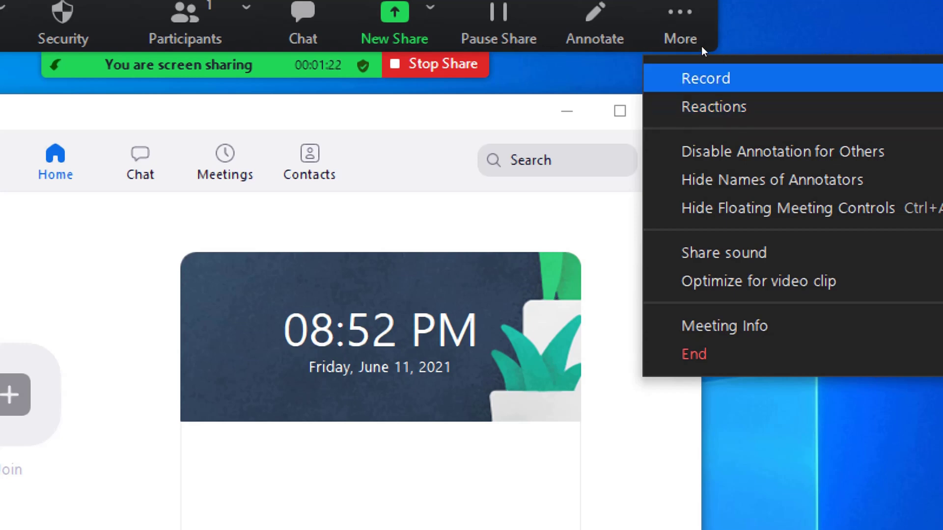
pyautogui.click(662, 49)
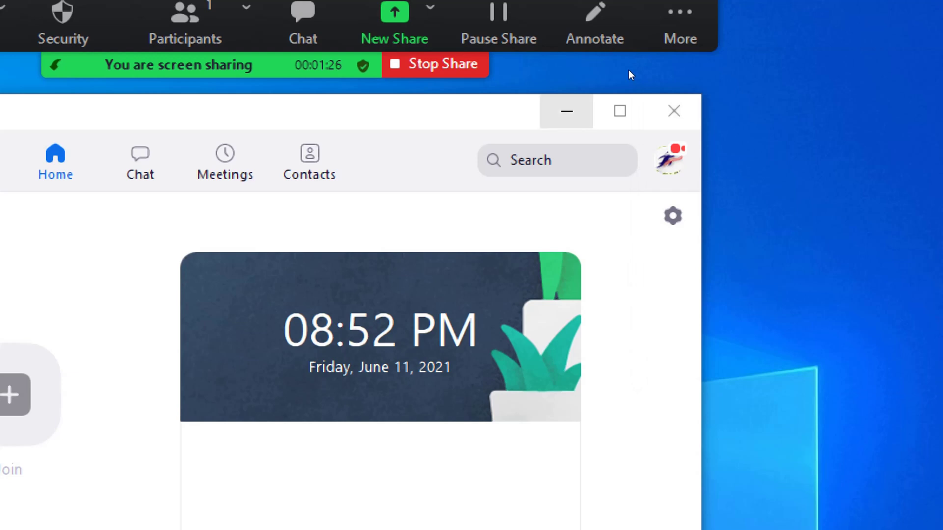
# - Minimize the Zoom home window, switch to the Data File.xlsx workbook in Excel and select cell F14
pyautogui.click(567, 110)
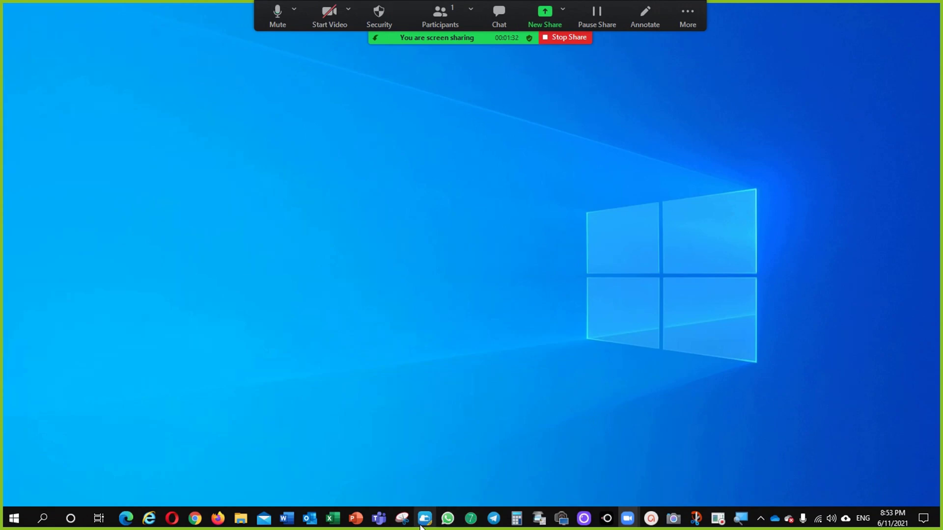
pyautogui.click(333, 519)
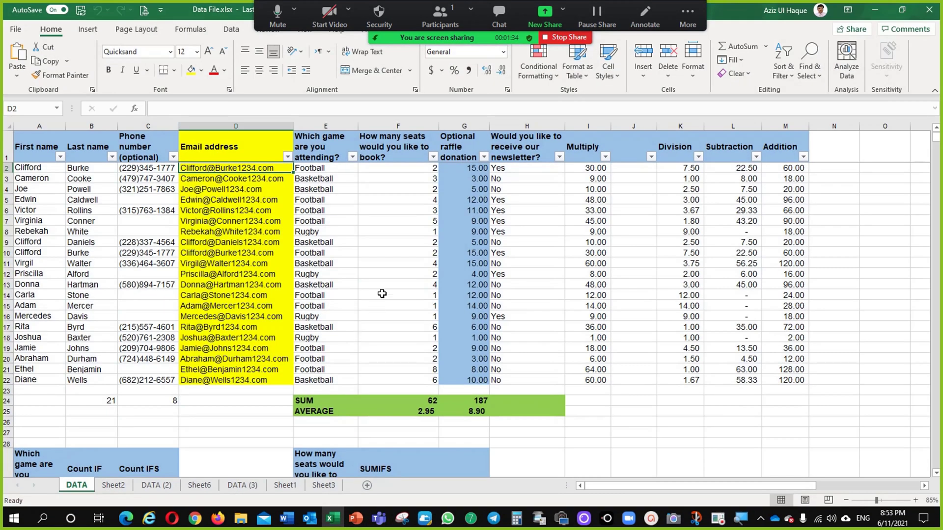
pyautogui.click(382, 294)
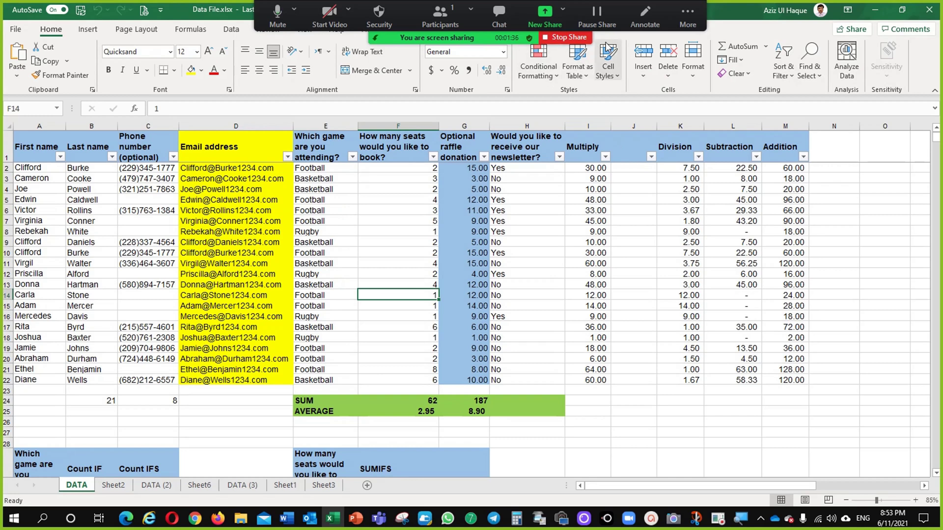
# - Start annotating the shared screen and add the text "Screen test" beside row 2 of the Addition column
pyautogui.click(647, 20)
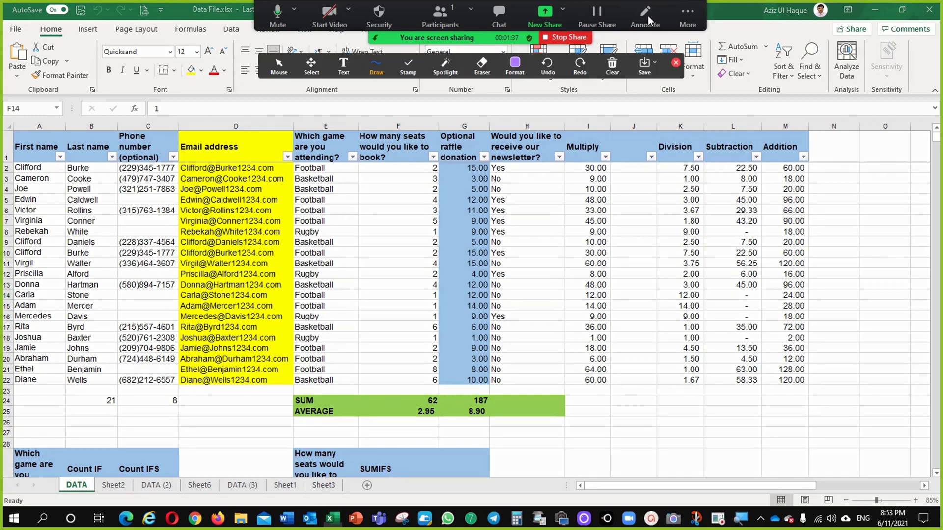
pyautogui.click(313, 72)
pyautogui.click(343, 67)
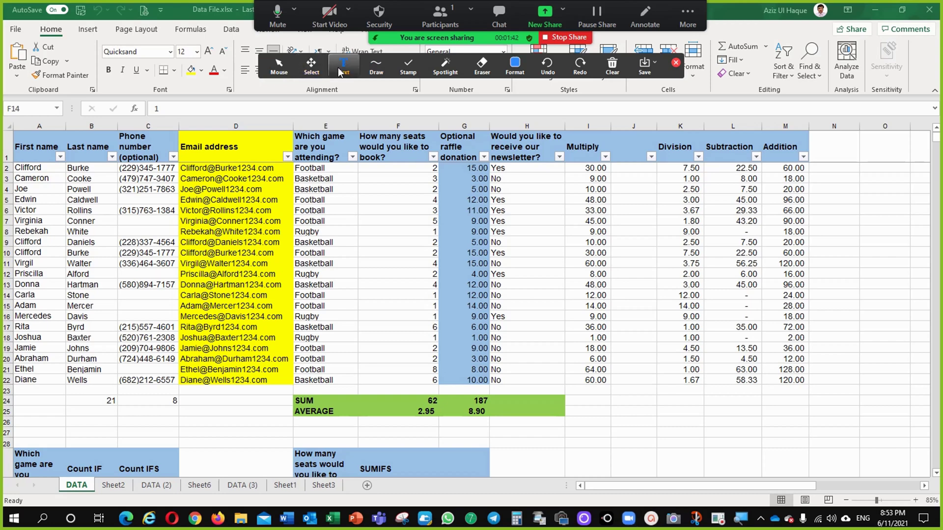
pyautogui.click(823, 170)
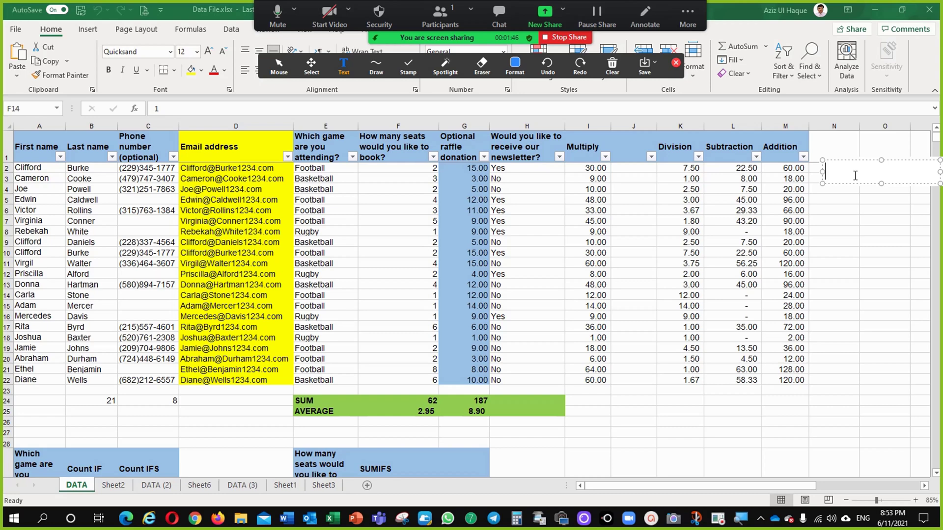
pyautogui.write('Screen tes')
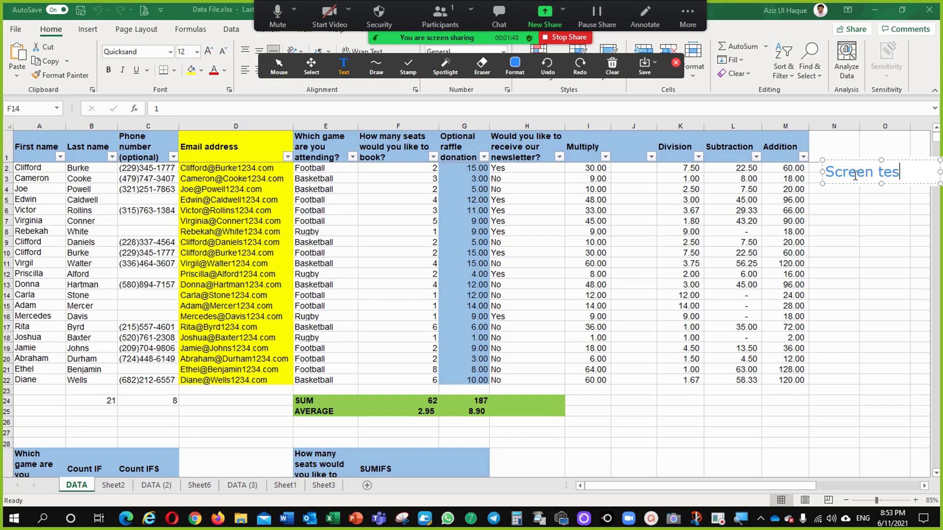
pyautogui.write('t')
pyautogui.click(860, 214)
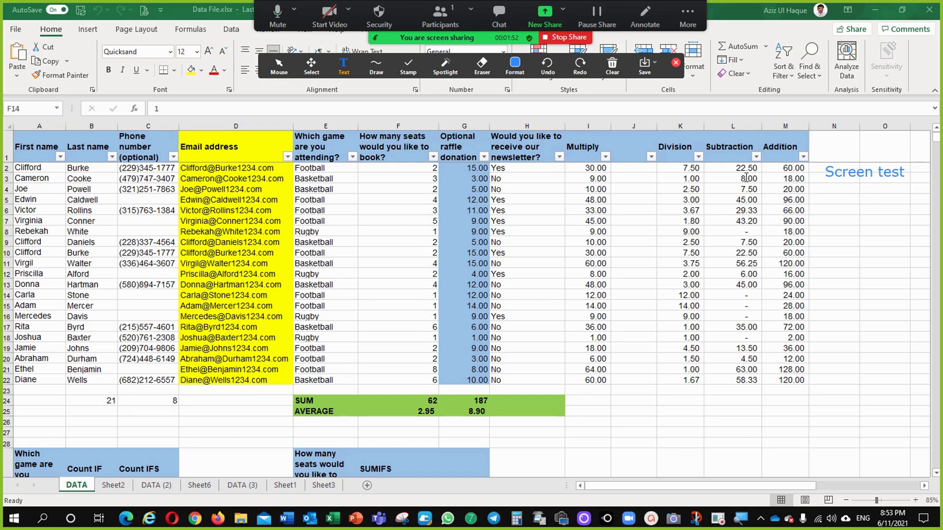
# - Draw a thin purple freehand line from F3 to G4 and a thick translucent purple stroke from F5 to H6
pyautogui.click(376, 64)
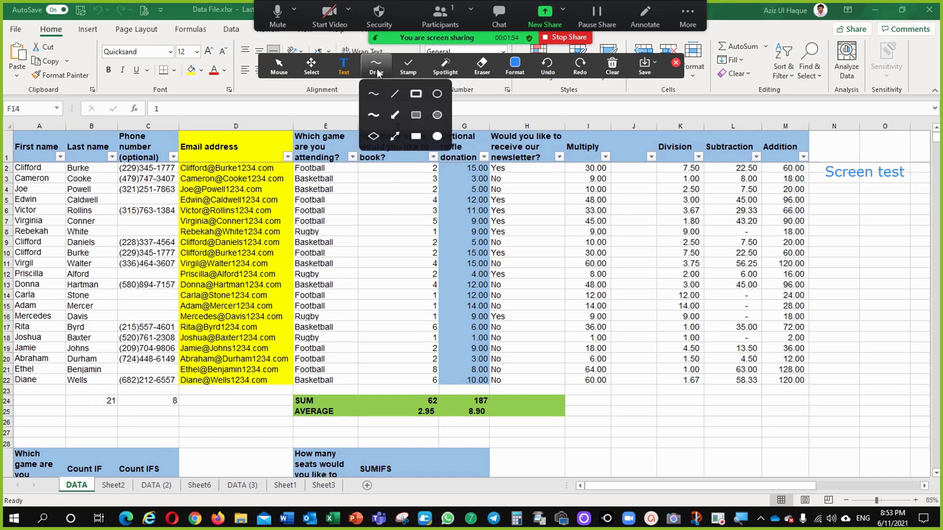
pyautogui.click(370, 93)
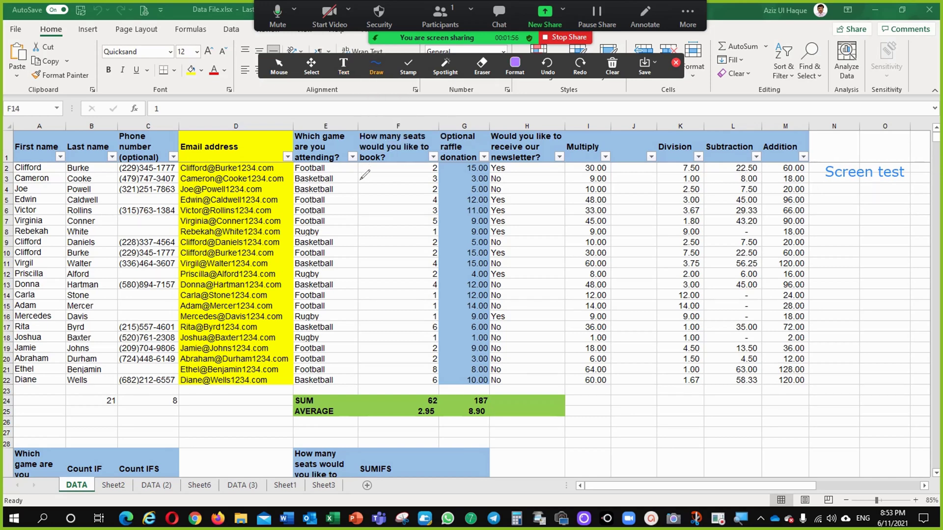
pyautogui.moveTo(358, 179); pyautogui.dragTo(489, 188)
pyautogui.click(379, 65)
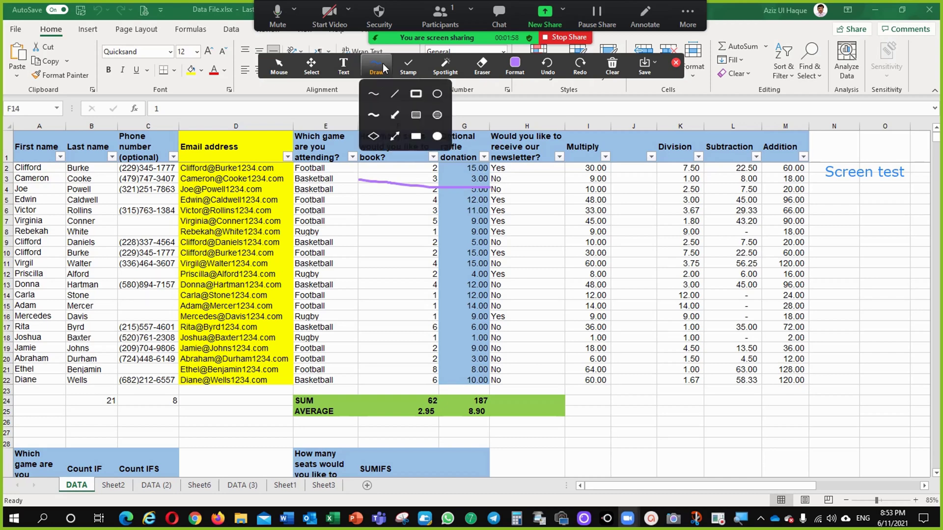
pyautogui.click(393, 117)
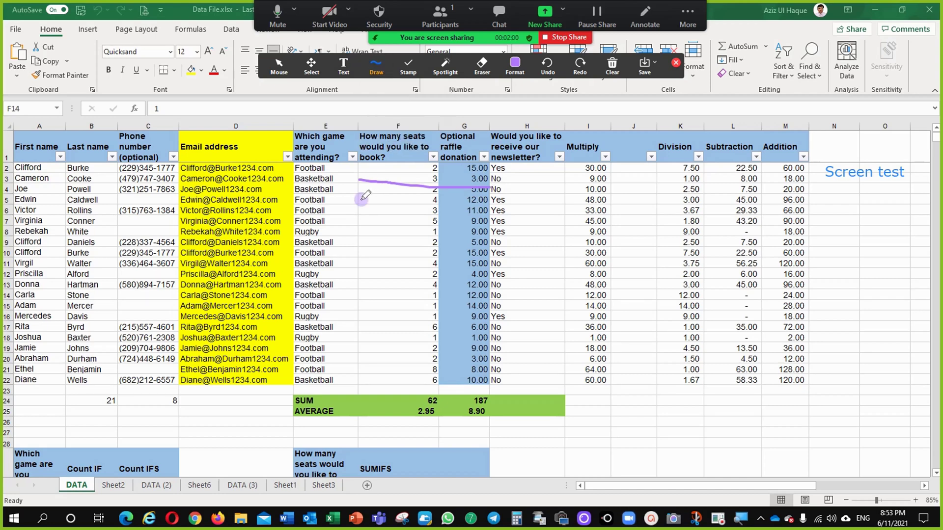
pyautogui.moveTo(358, 199); pyautogui.dragTo(519, 206)
# - Change the annotation colour to red and draw two translucent highlighter strokes, from F7 to H10 and from F10 to H14
pyautogui.click(377, 65)
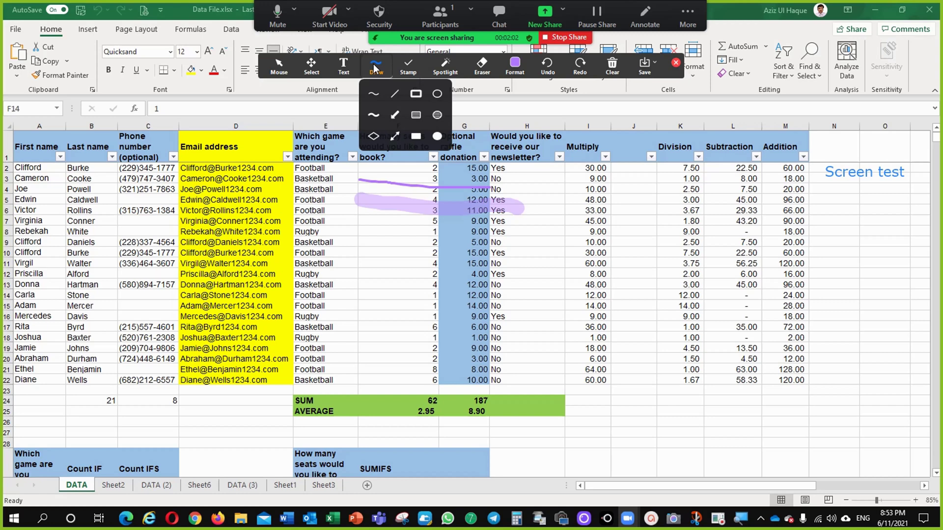
pyautogui.click(376, 65)
pyautogui.click(522, 66)
pyautogui.click(537, 98)
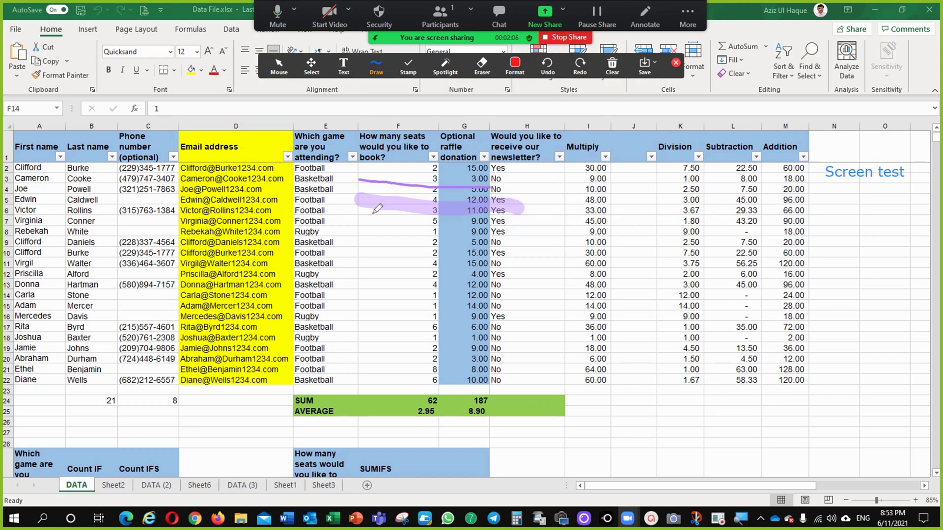
pyautogui.moveTo(373, 222); pyautogui.dragTo(515, 251)
pyautogui.click(515, 67)
pyautogui.moveTo(365, 248); pyautogui.dragTo(545, 295)
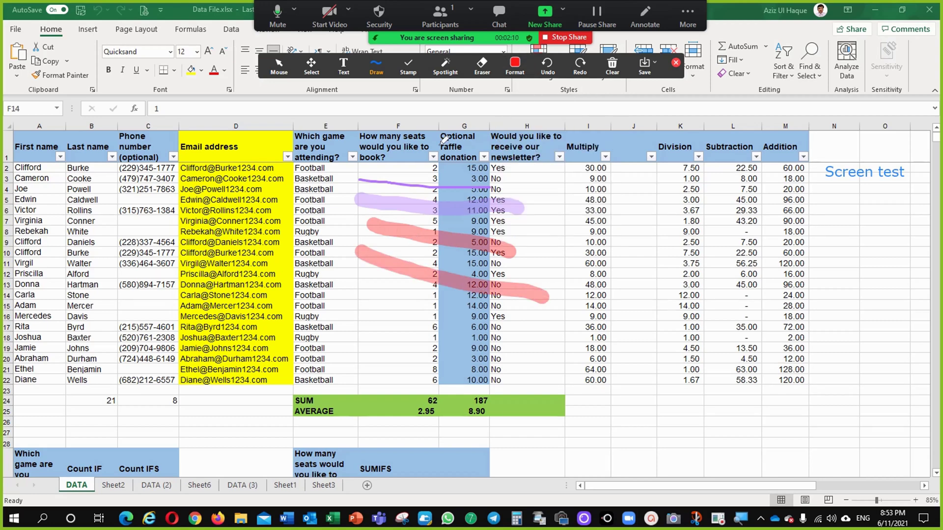
# - Draw a straight red line across row 4 from column H past column M, and a red arrow from D20 to I2
pyautogui.click(376, 66)
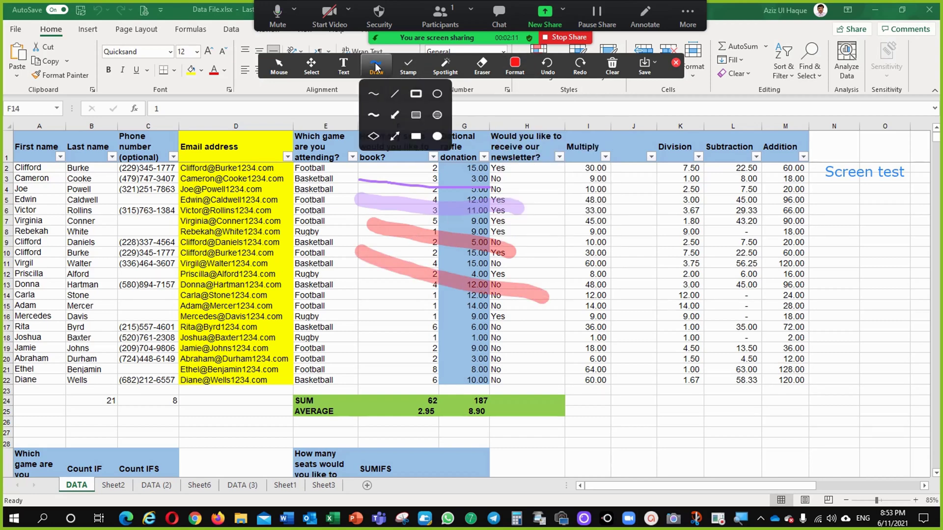
pyautogui.click(396, 95)
pyautogui.moveTo(542, 192); pyautogui.dragTo(827, 188)
pyautogui.click(376, 66)
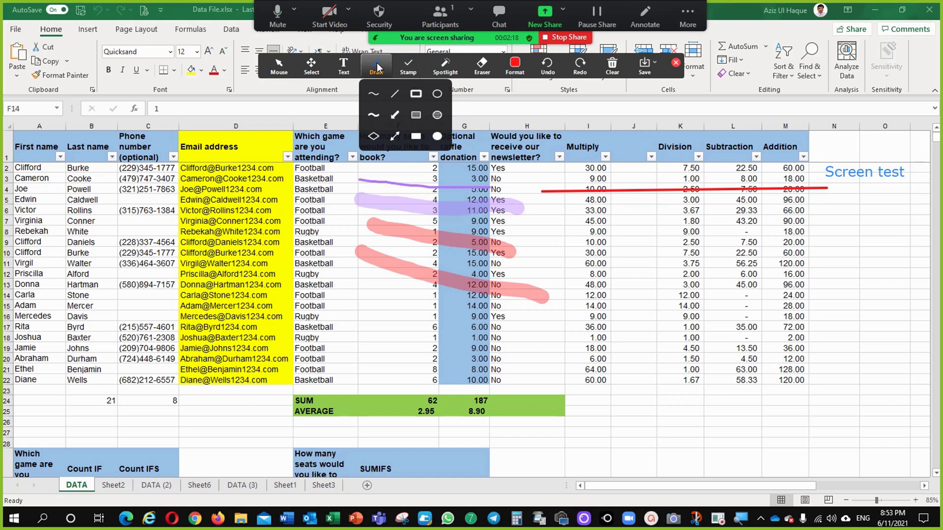
pyautogui.click(396, 114)
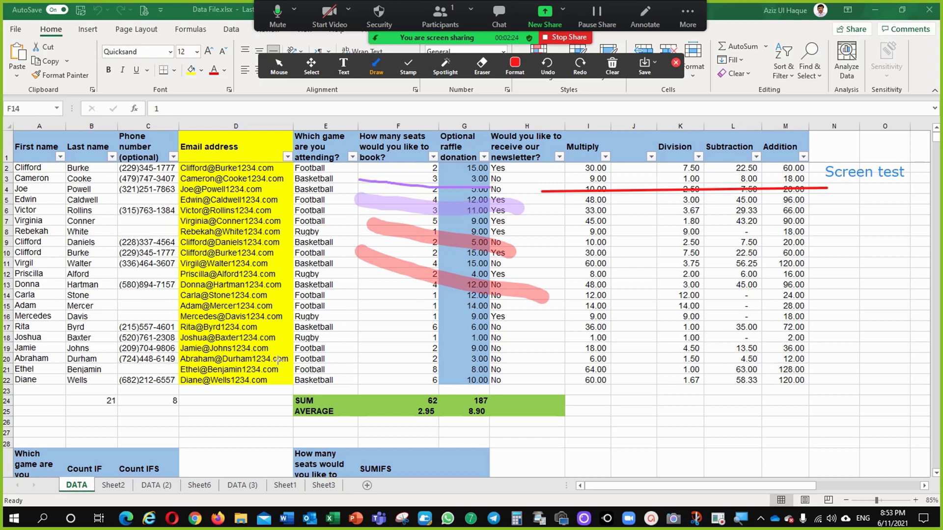
pyautogui.moveTo(278, 361)
pyautogui.mouseDown()
pyautogui.moveTo(504, 200)
pyautogui.moveTo(584, 170)
pyautogui.mouseUp()
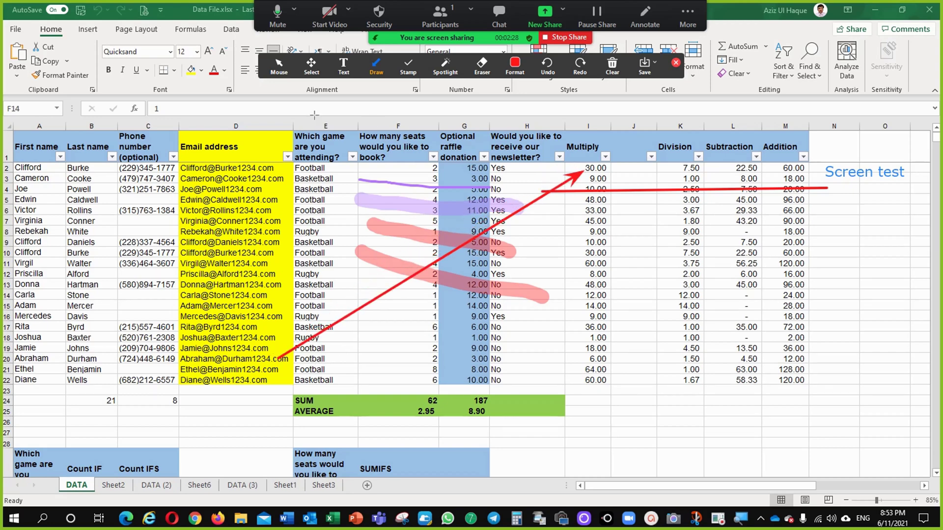
# - Draw a red diamond outline in the empty area beside the table and two overlapping filled red ellipses over the lower Multiply-to-Subtraction cells
pyautogui.click(376, 66)
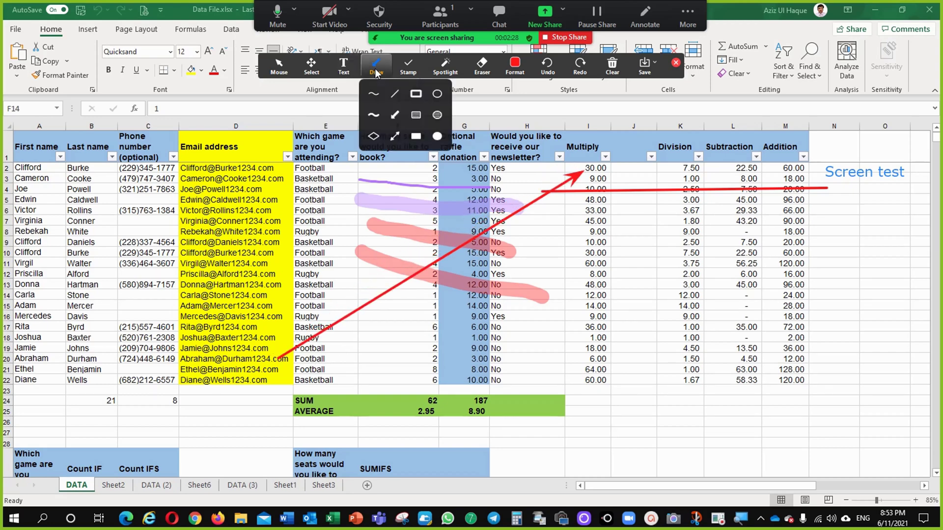
pyautogui.click(372, 139)
pyautogui.moveTo(851, 220); pyautogui.dragTo(927, 335)
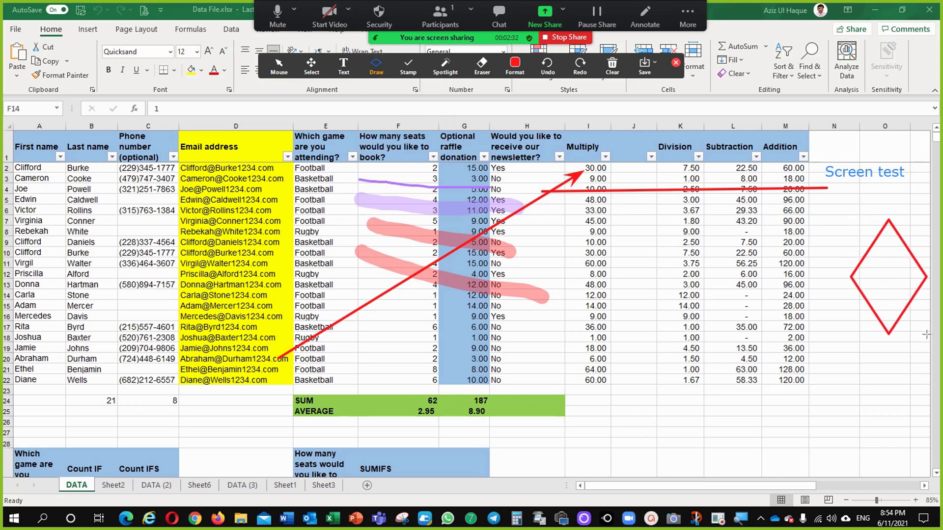
pyautogui.click(389, 68)
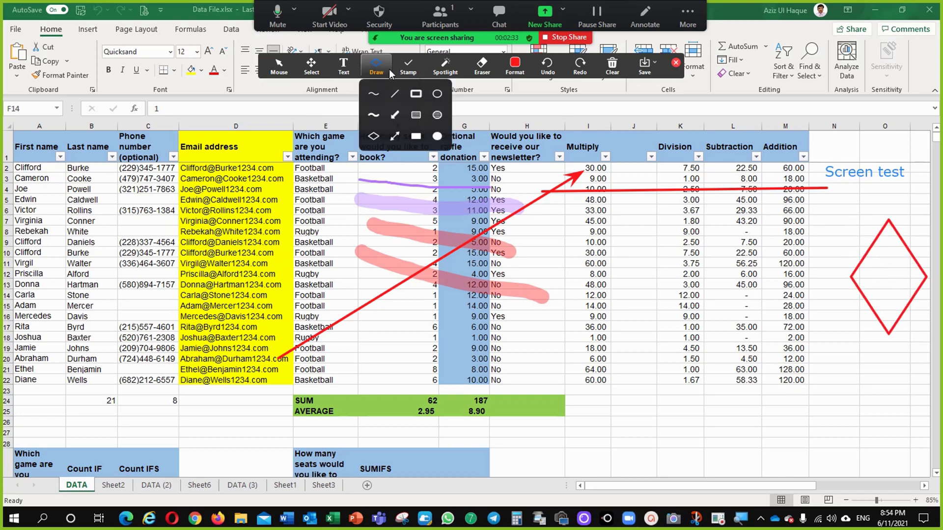
pyautogui.click(437, 138)
pyautogui.moveTo(599, 307); pyautogui.dragTo(728, 407)
pyautogui.moveTo(699, 365); pyautogui.dragTo(747, 417)
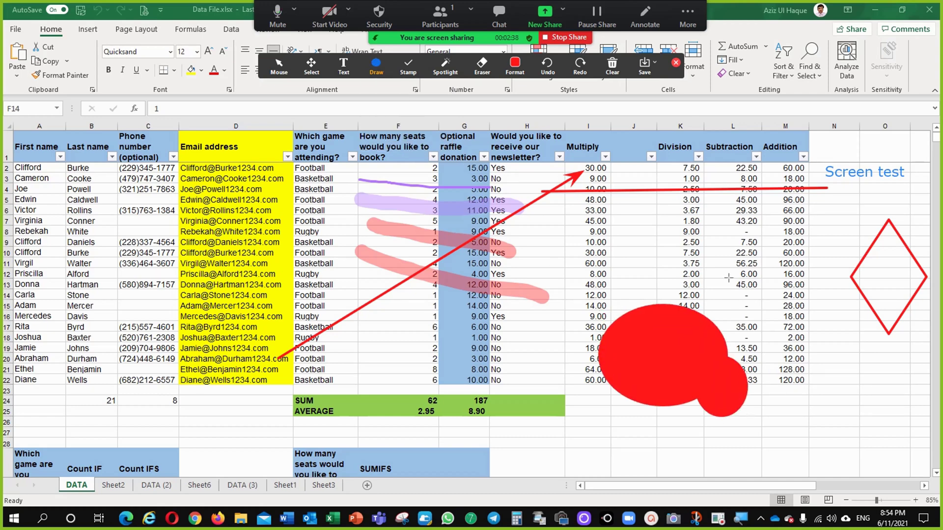
# - Stamp arrows on cells E6 and I6 and a star on cell I8
pyautogui.moveTo(408, 66)
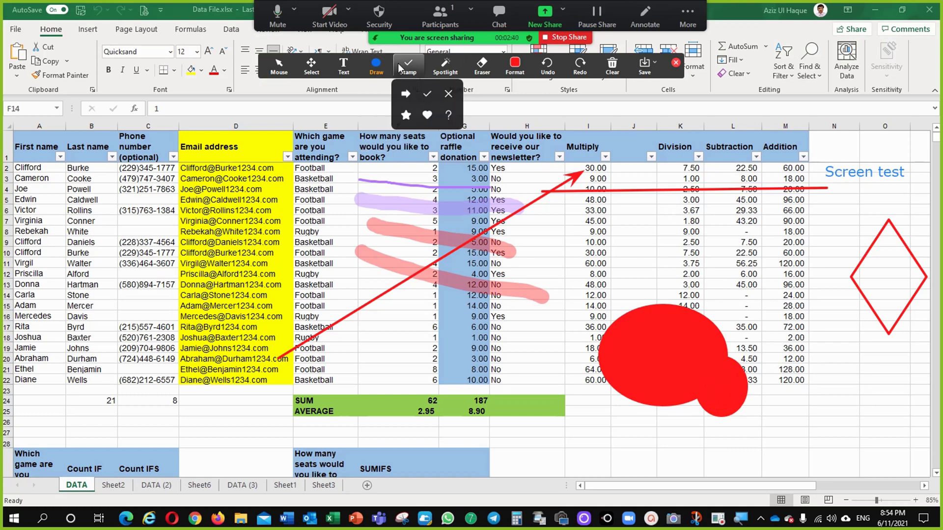
pyautogui.click(403, 94)
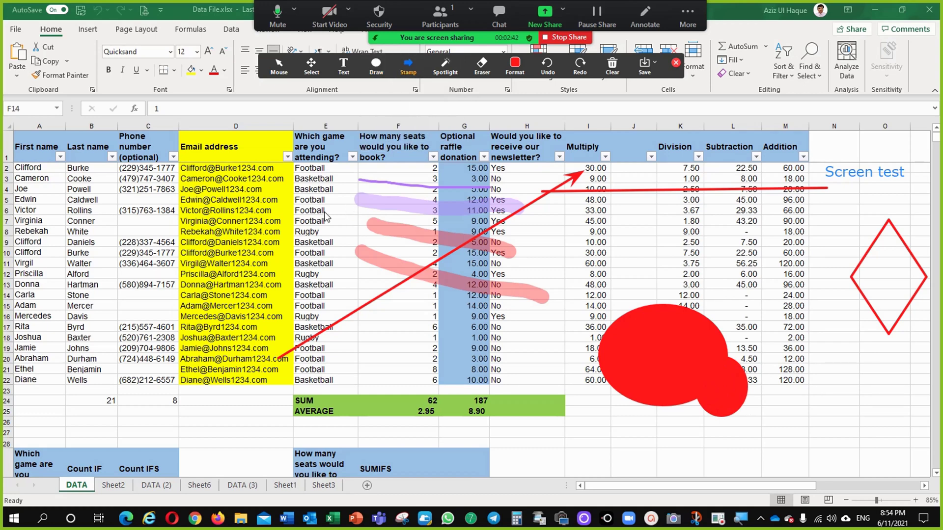
pyautogui.click(325, 212)
pyautogui.click(573, 211)
pyautogui.click(405, 69)
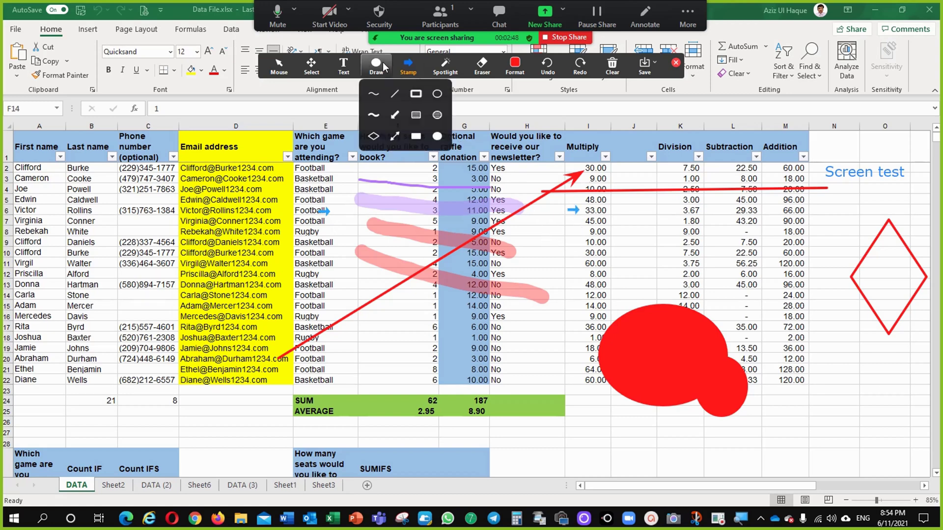
pyautogui.click(405, 115)
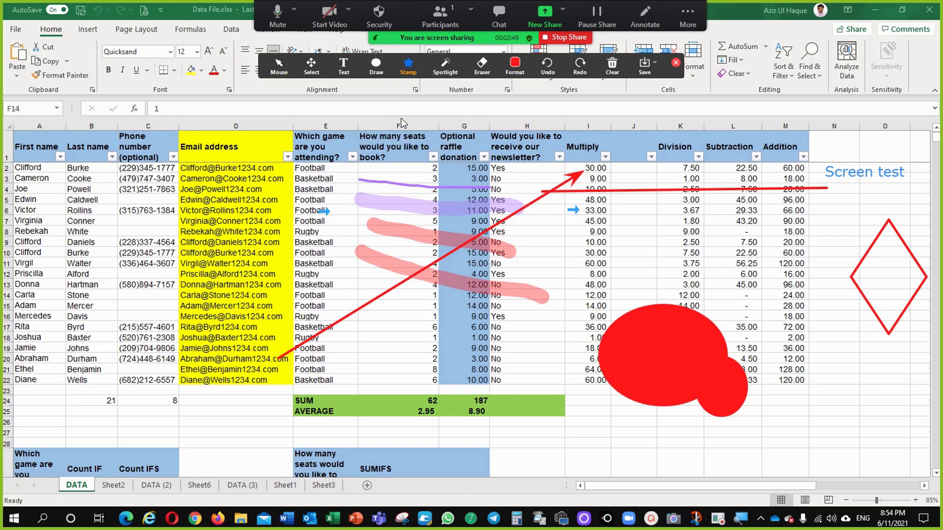
pyautogui.click(572, 231)
# - Stamp a heart on cell I10 and a check mark on cell I12
pyautogui.click(408, 67)
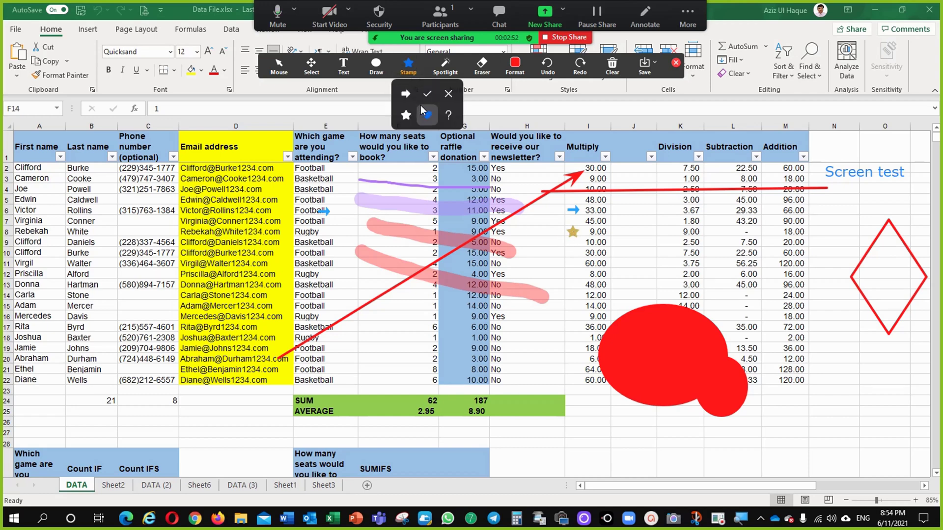
pyautogui.click(426, 114)
pyautogui.click(575, 253)
pyautogui.click(408, 66)
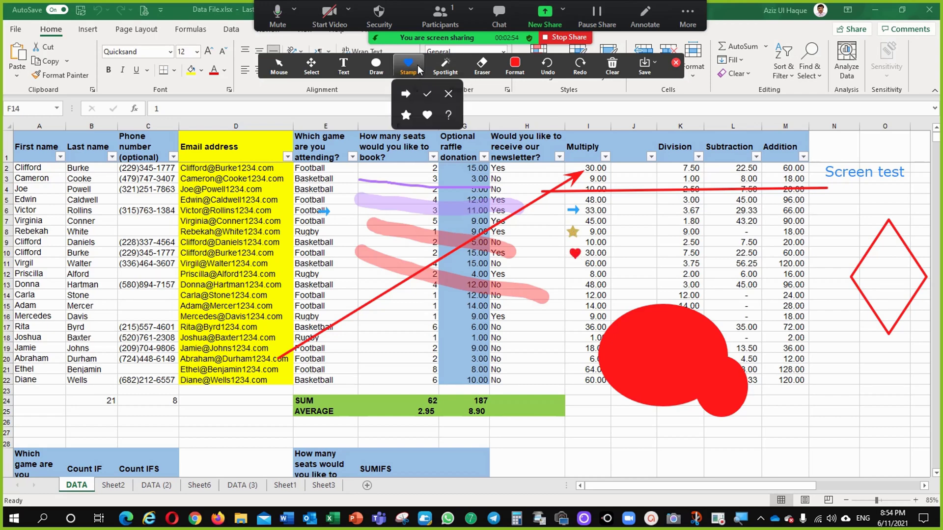
pyautogui.click(420, 93)
pyautogui.click(576, 274)
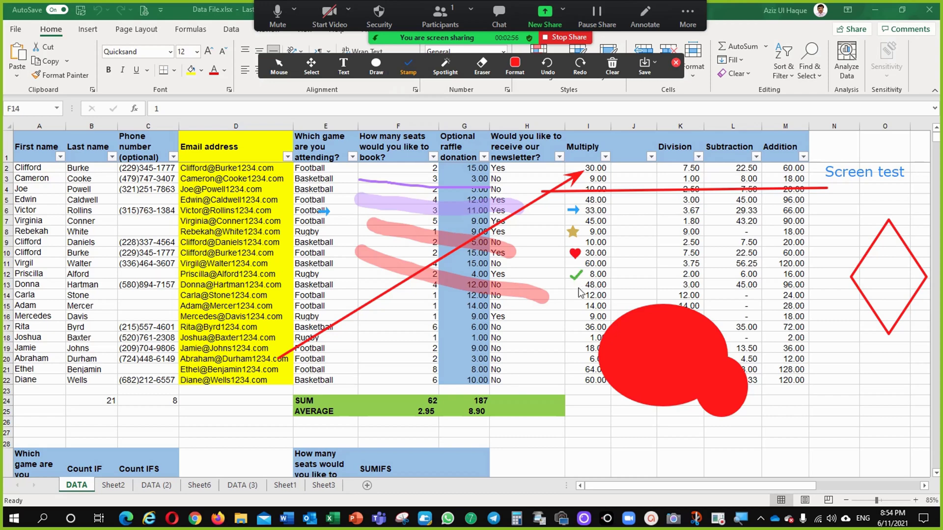
# - Stamp a question mark on cell I15 and a cross on cell I17
pyautogui.click(408, 66)
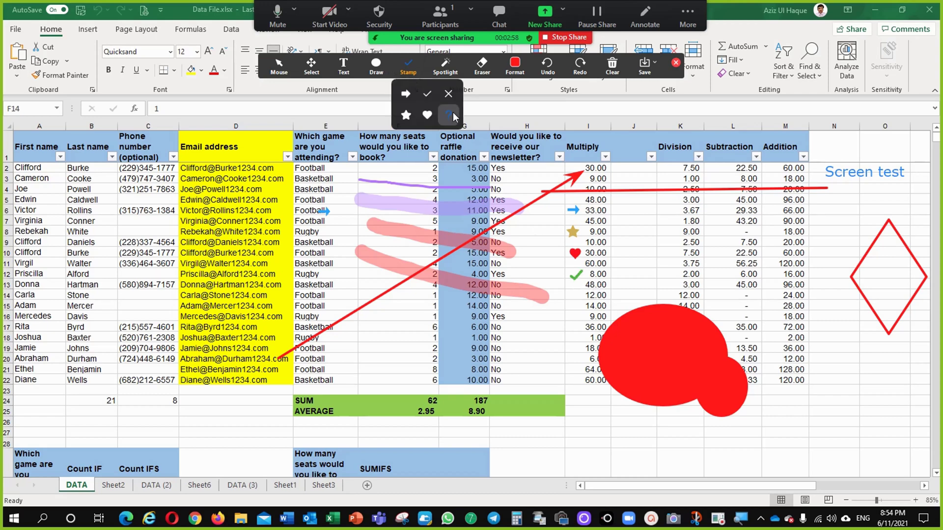
pyautogui.click(453, 112)
pyautogui.click(580, 306)
pyautogui.click(408, 66)
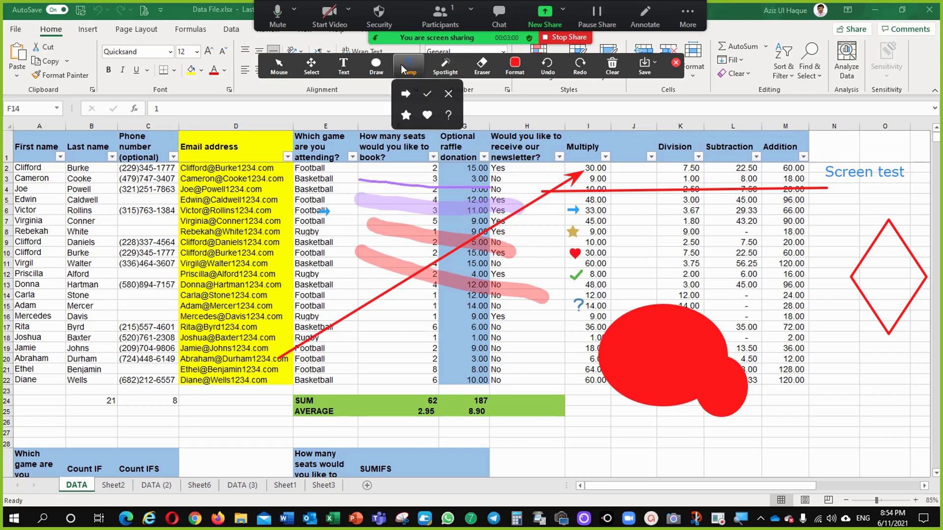
pyautogui.click(448, 94)
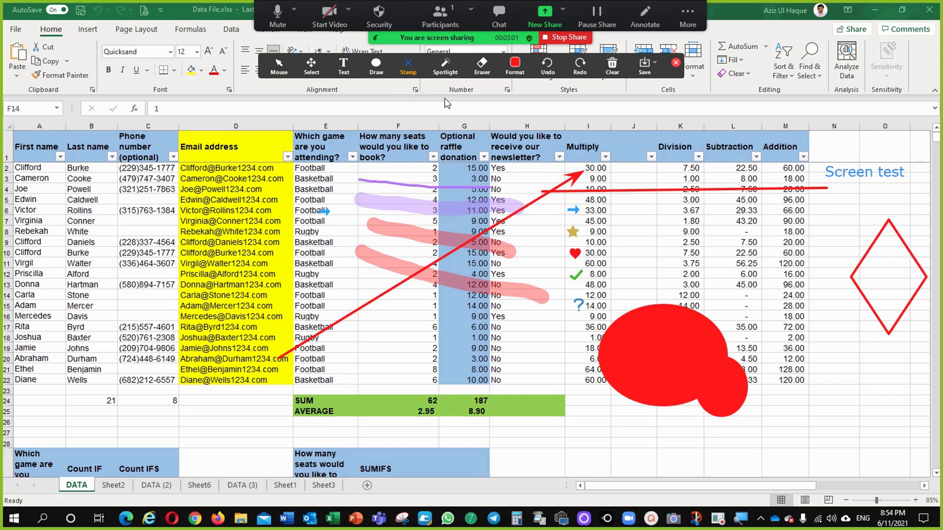
pyautogui.click(572, 325)
# - Switch to the Spotlight pointer and clear all drawings from the shared screen
pyautogui.click(444, 67)
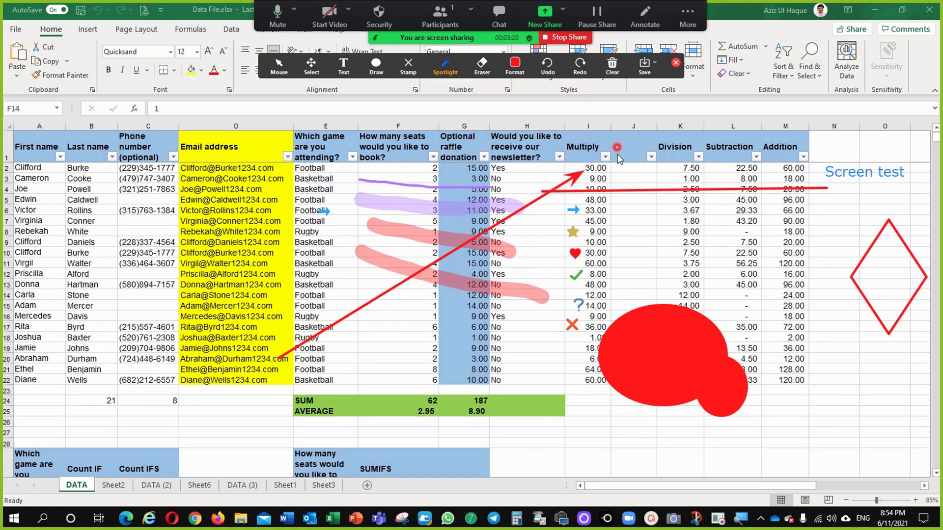
pyautogui.click(611, 71)
pyautogui.click(623, 92)
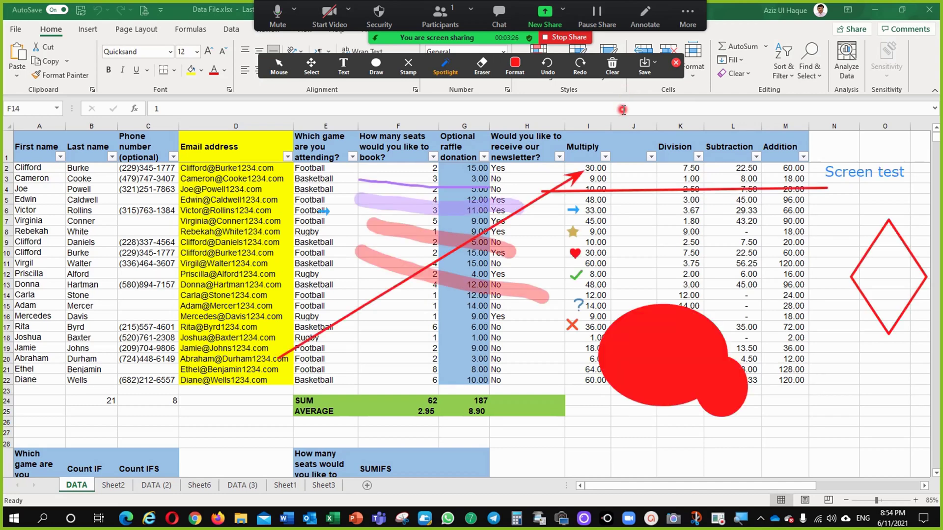
pyautogui.click(613, 66)
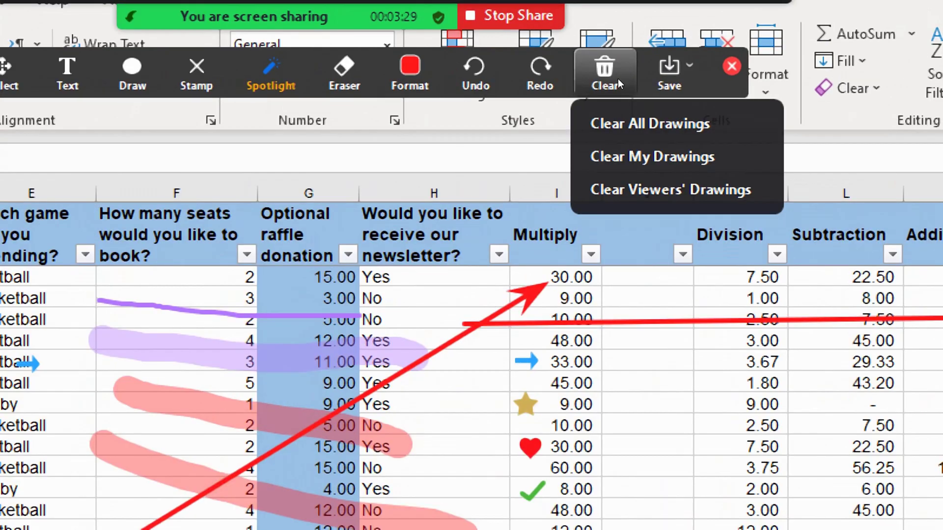
pyautogui.click(633, 123)
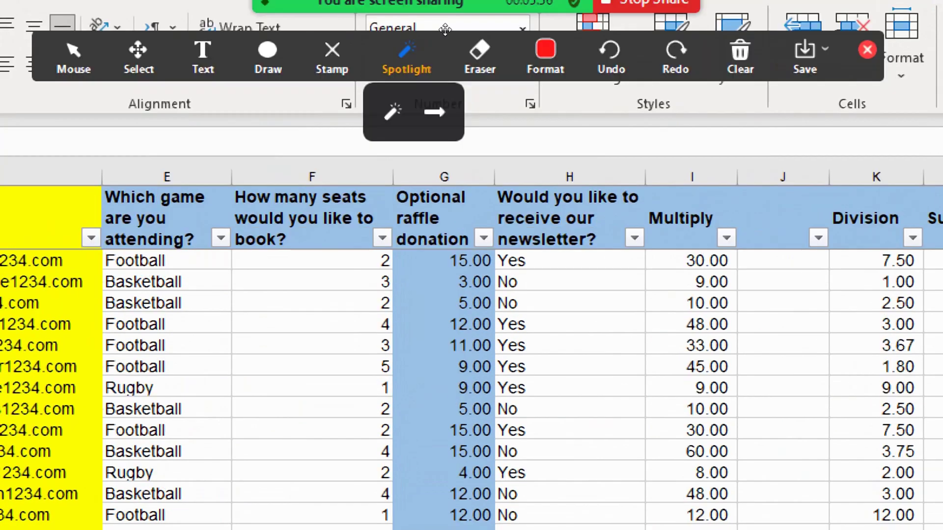
pyautogui.moveTo(395, 62)
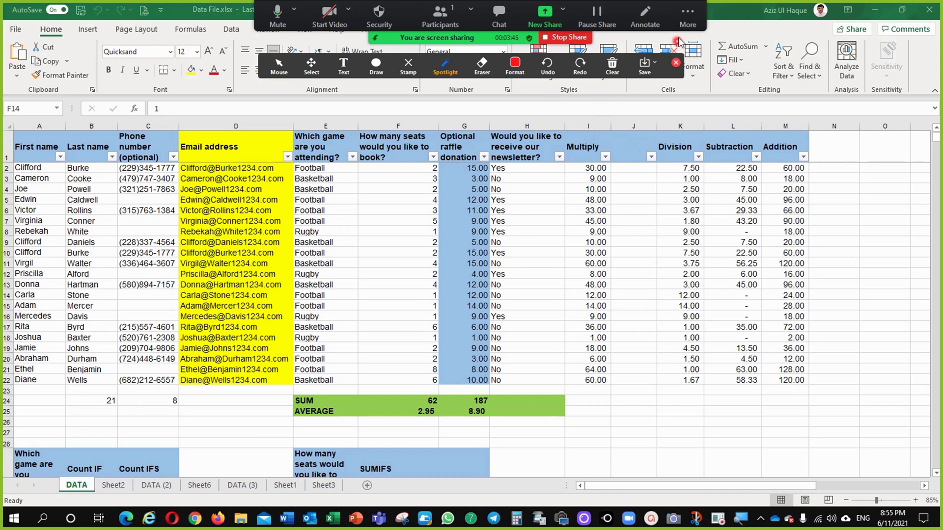
# - Stop sharing the screen and end the Zoom meeting for all participants
pyautogui.click(686, 22)
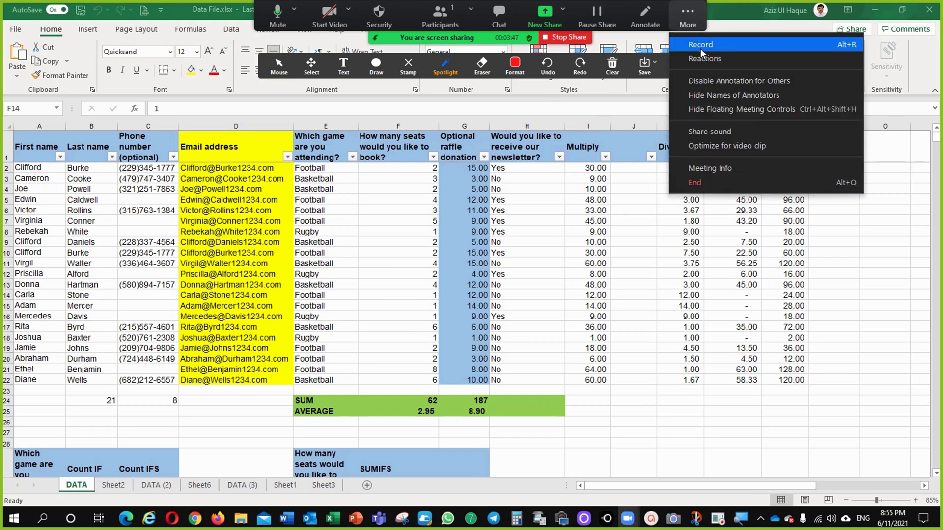
pyautogui.click(572, 38)
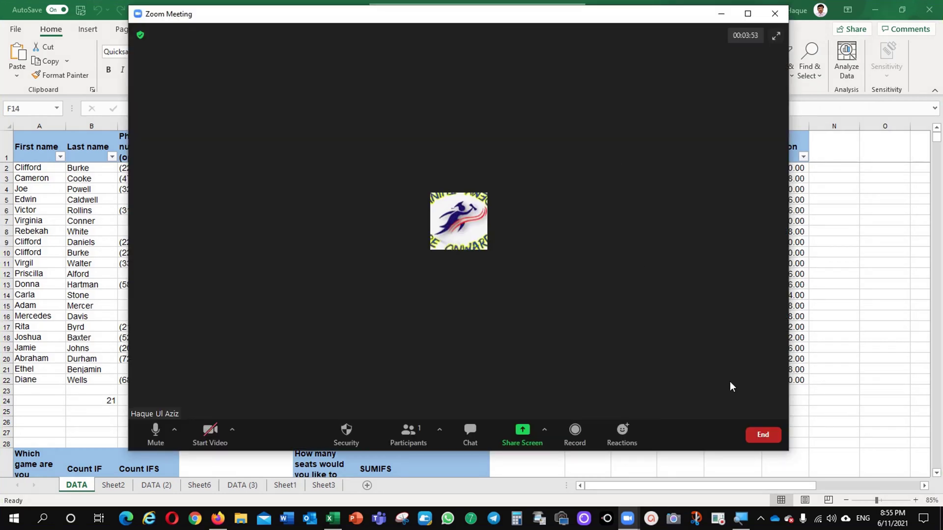
pyautogui.click(767, 437)
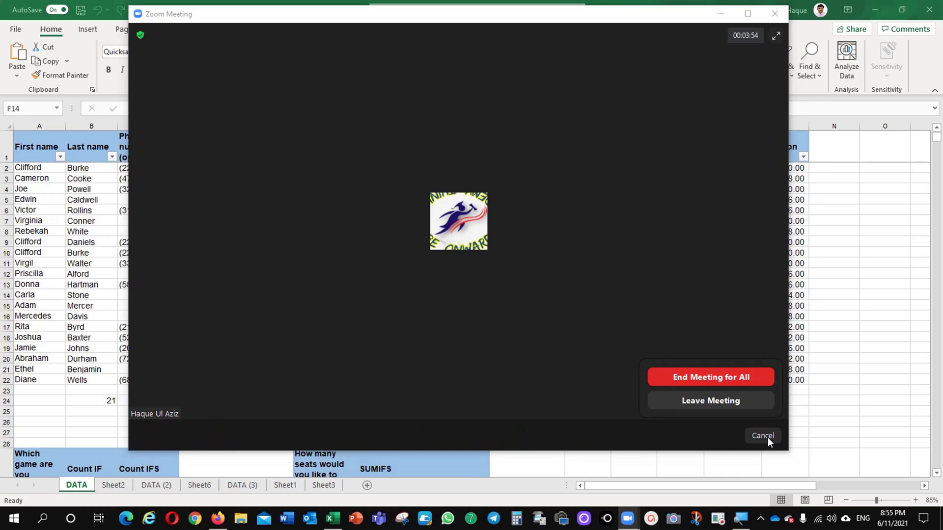
pyautogui.click(742, 379)
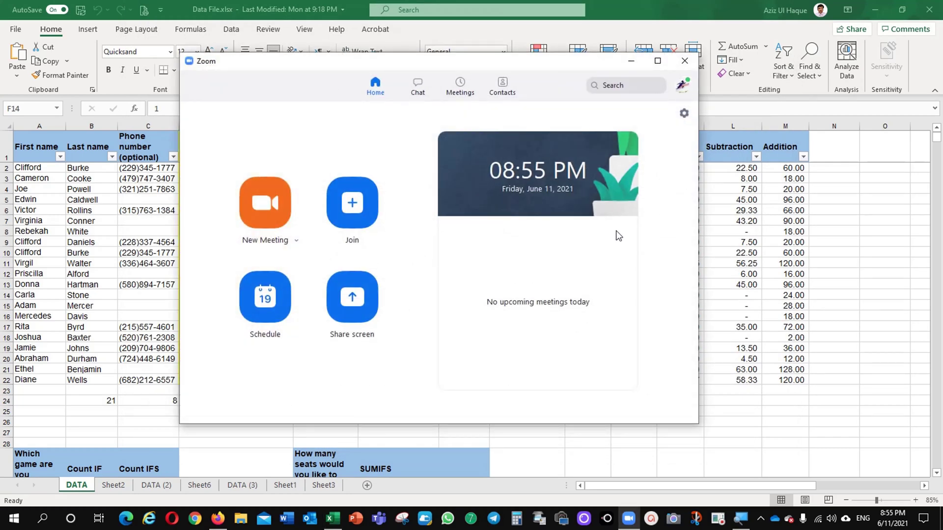
# - Close the Zoom home window and select cell H11 on the DATA sheet of the Excel workbook
pyautogui.click(683, 60)
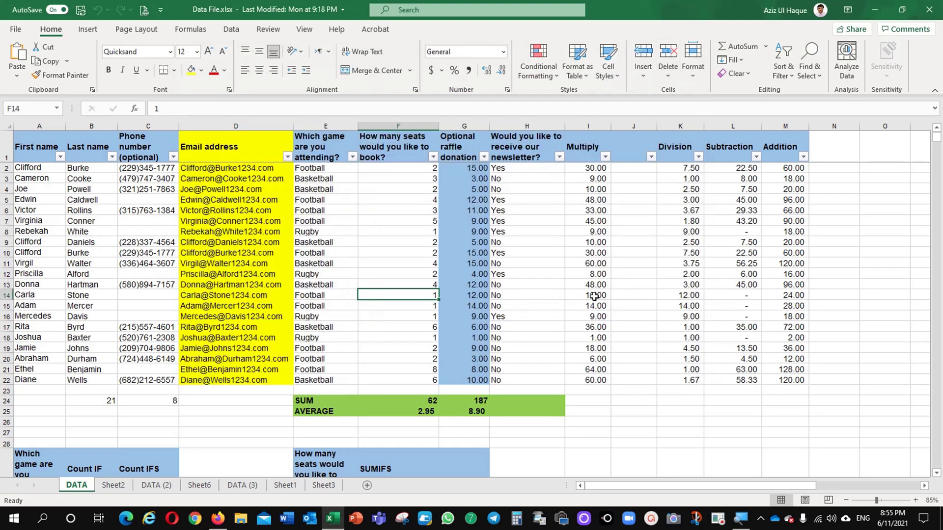
pyautogui.click(549, 267)
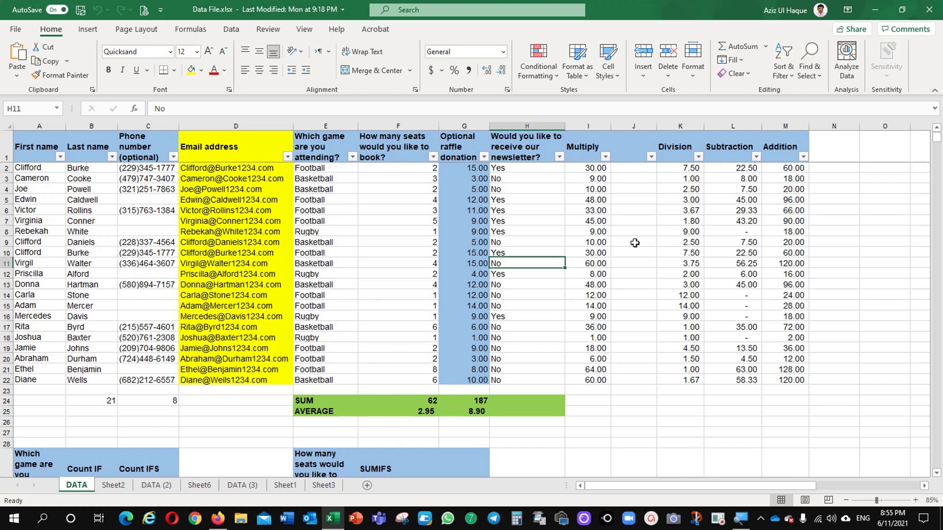